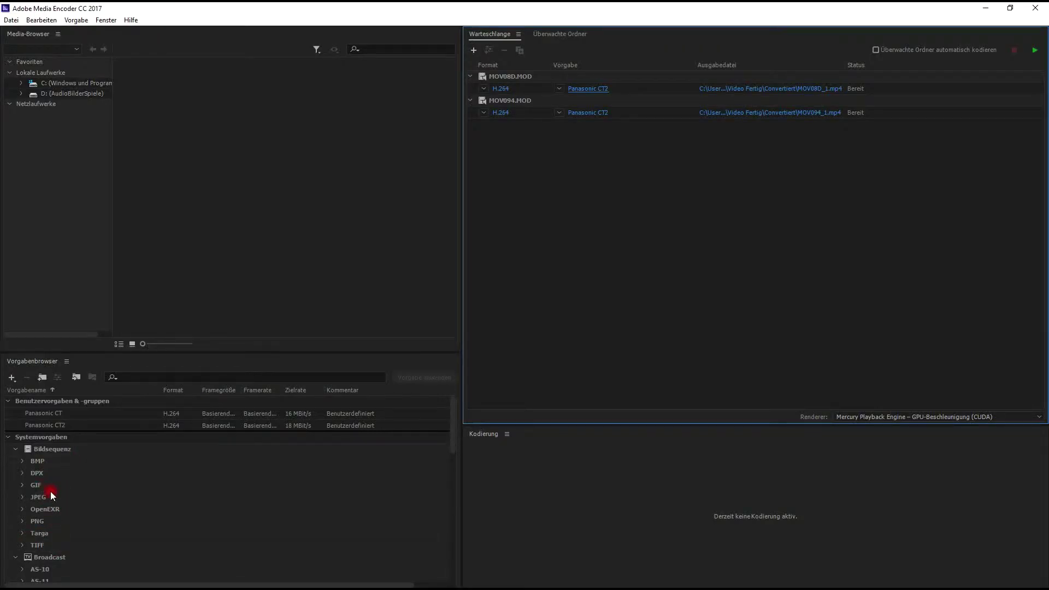
# - Scroll through the Media Encoder queue to review the queued H.264 jobs
pyautogui.scroll(-1, 73, 499)
pyautogui.scroll(-1, 74, 500)
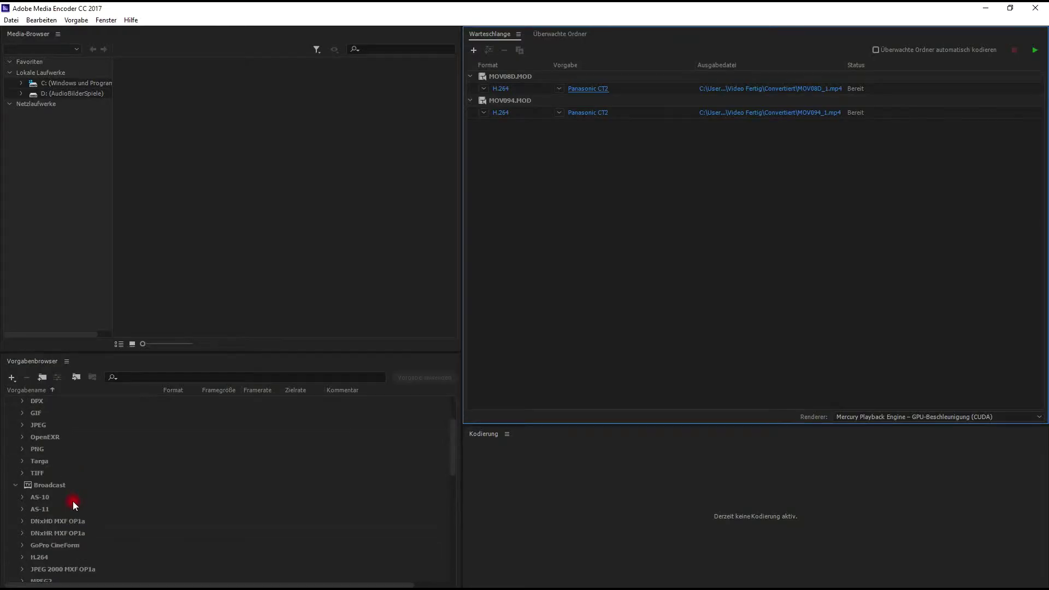
pyautogui.scroll(-3, 113, 511)
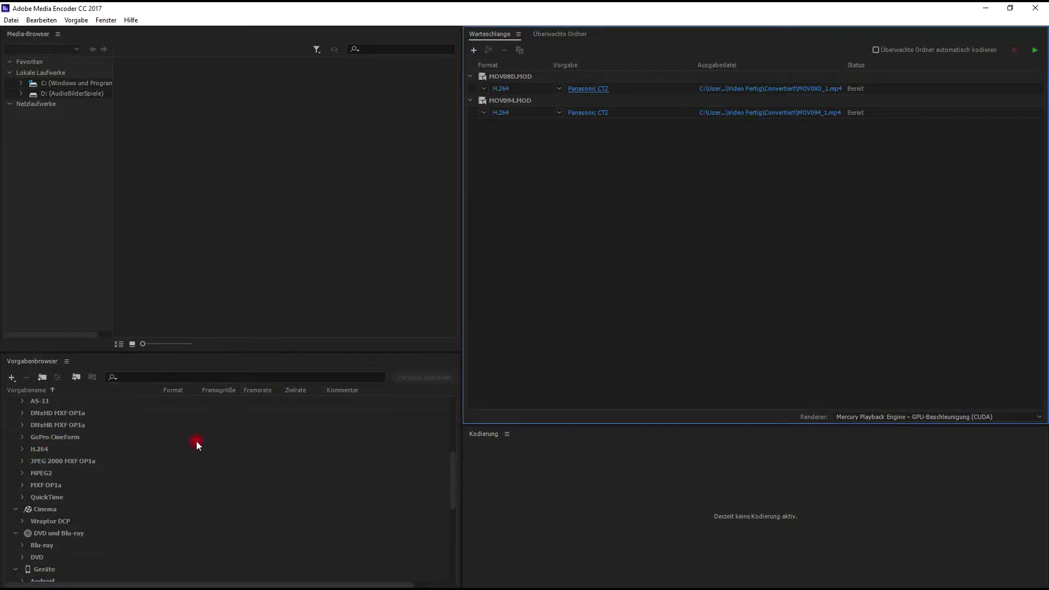
pyautogui.scroll(-1, 120, 494)
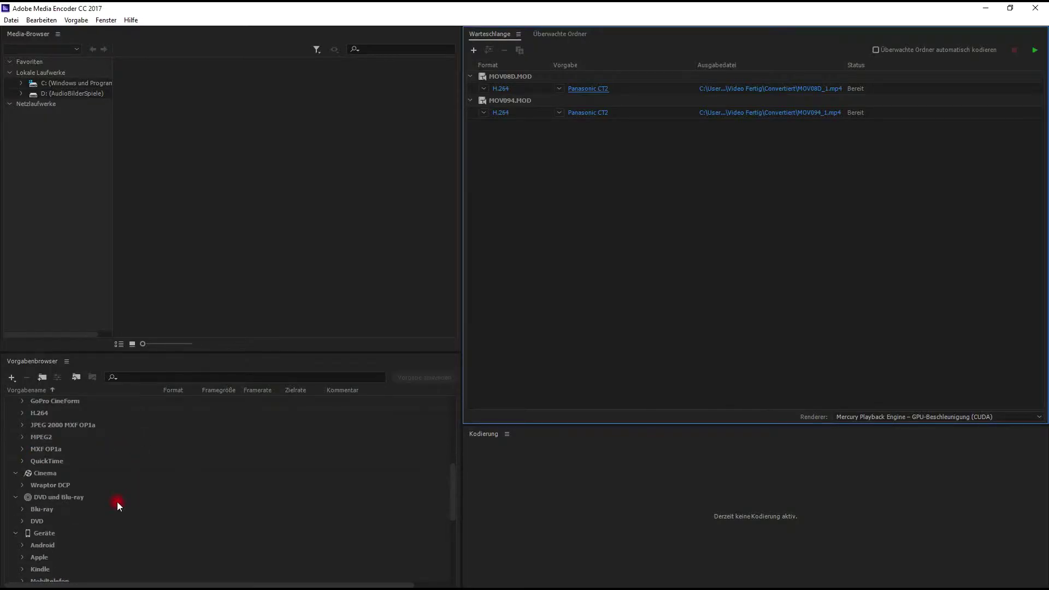
pyautogui.scroll(-2, 117, 501)
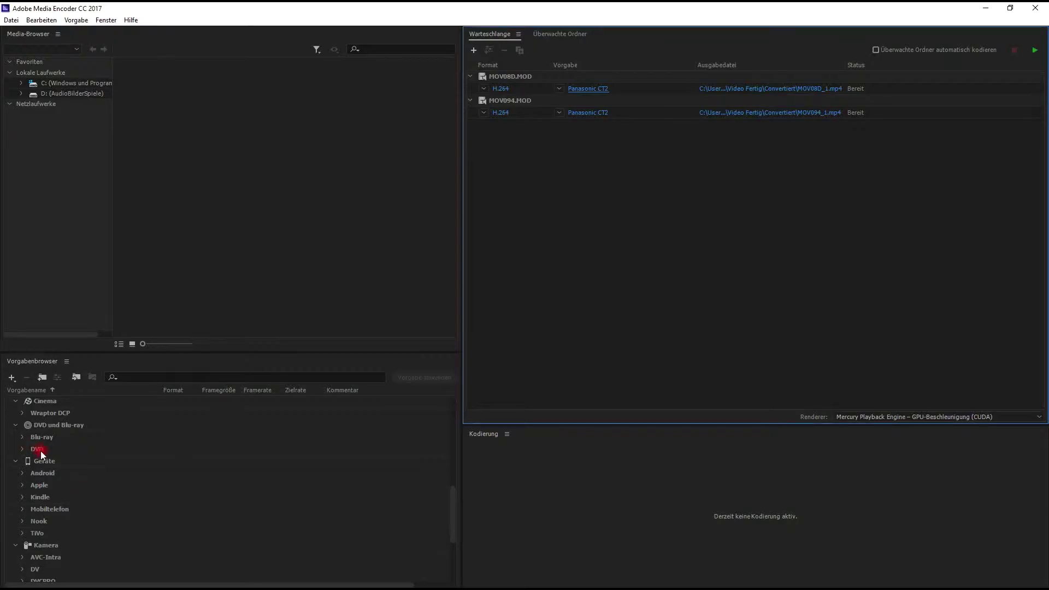
pyautogui.scroll(-1, 106, 501)
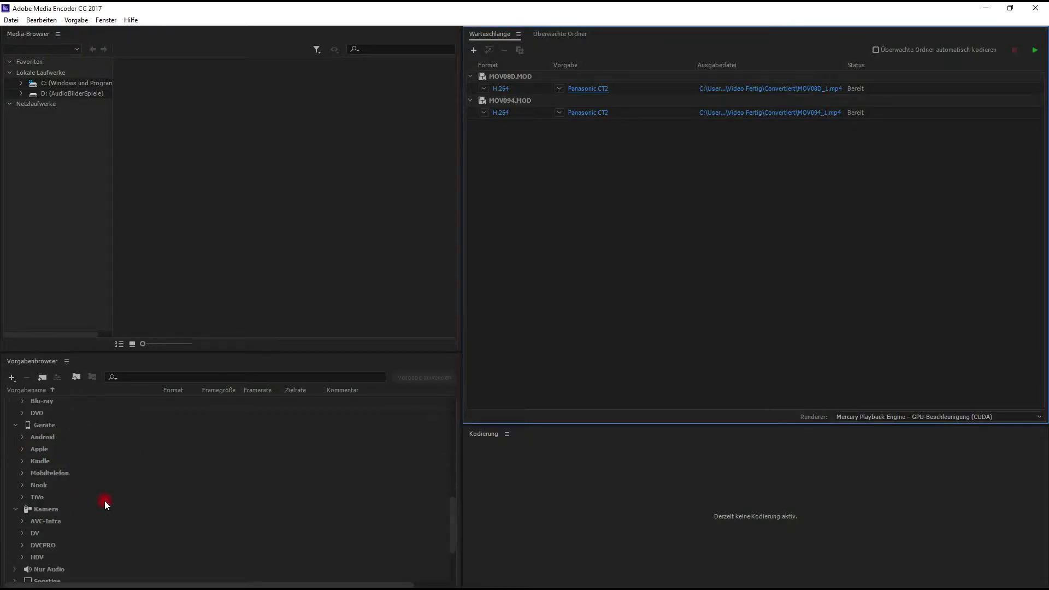
pyautogui.scroll(-2, 113, 490)
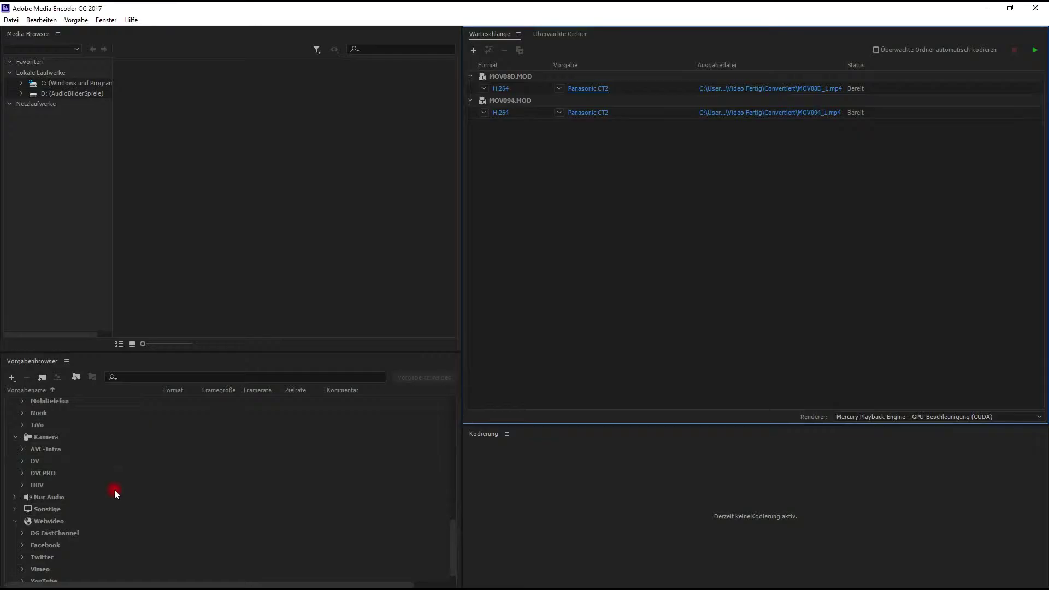
pyautogui.scroll(-1, 114, 492)
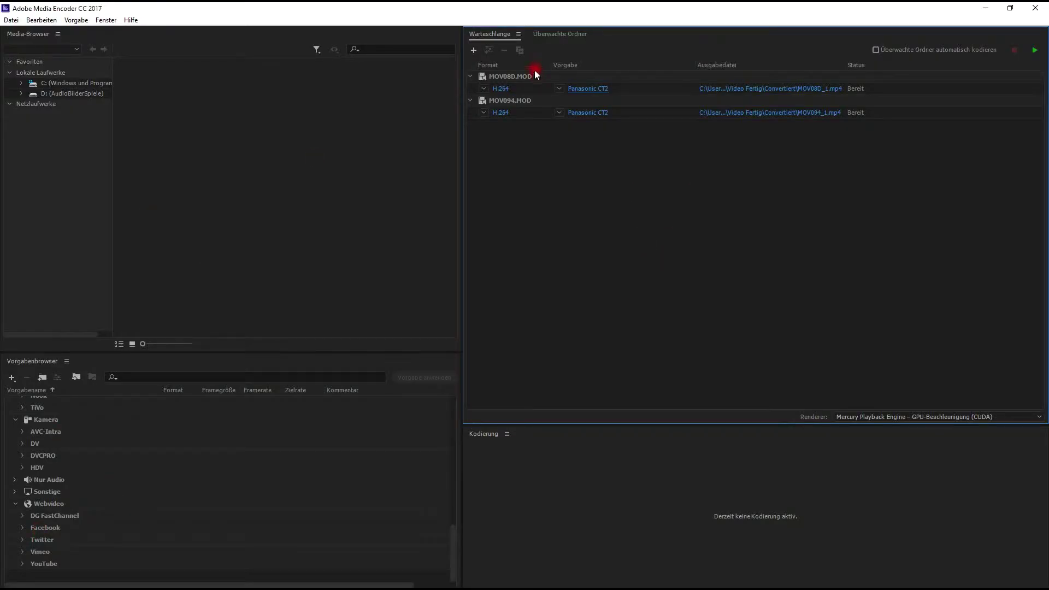
# - Leave the MOV08D output path unchanged and minimize Media Encoder to the desktop
pyautogui.click(743, 88)
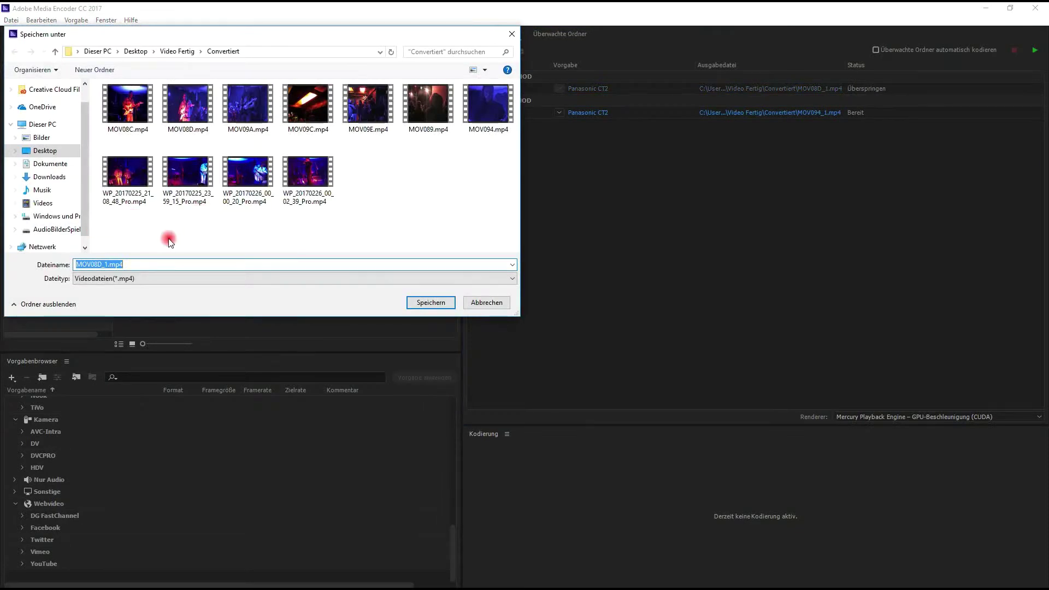
pyautogui.click(512, 33)
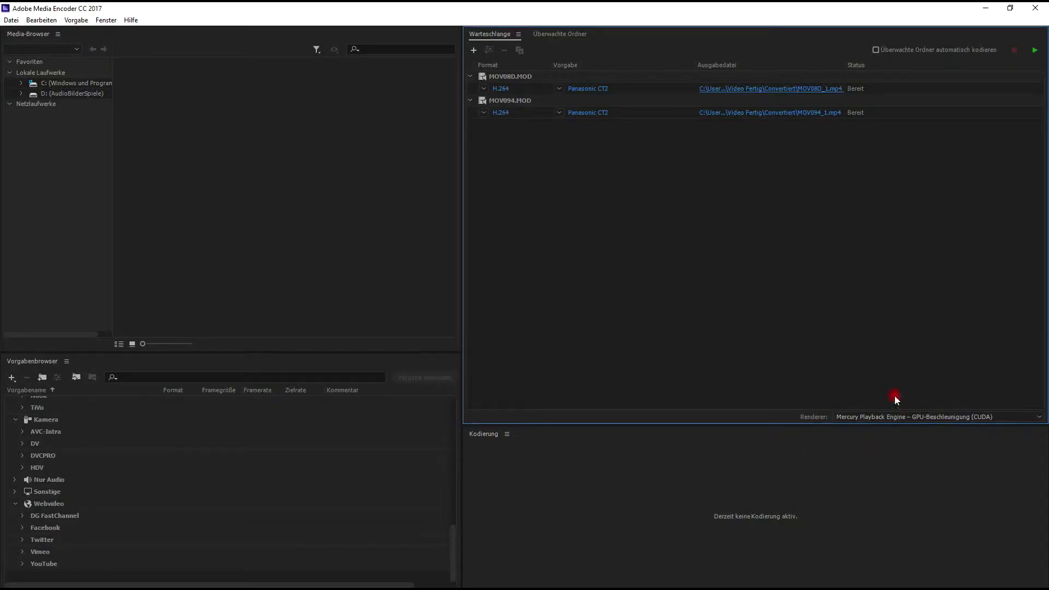
pyautogui.click(986, 7)
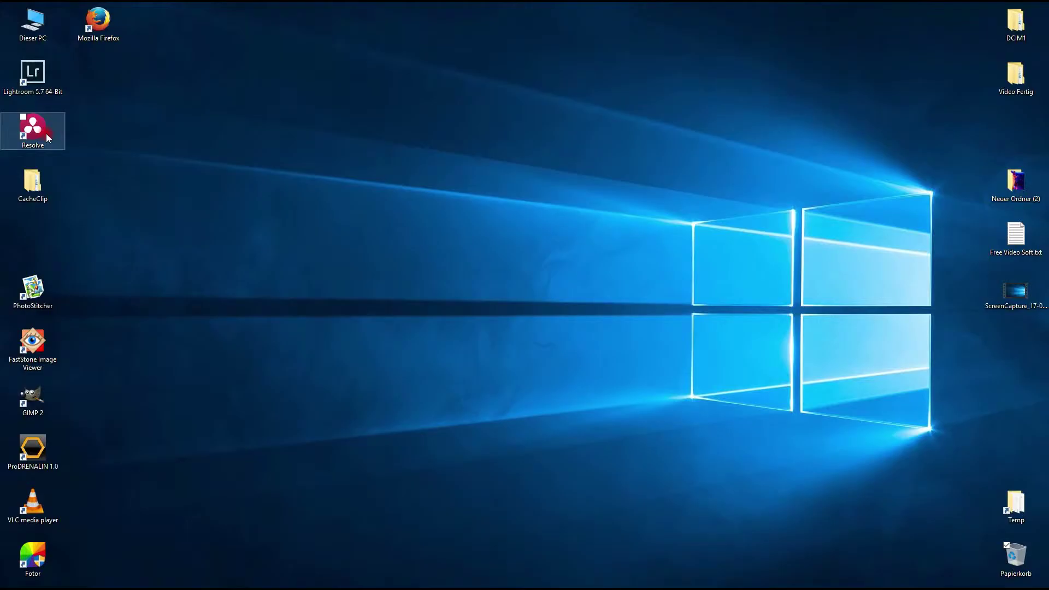
# - Launch DaVinci Resolve 12.5 from its desktop shortcut
pyautogui.doubleClick(45, 134)
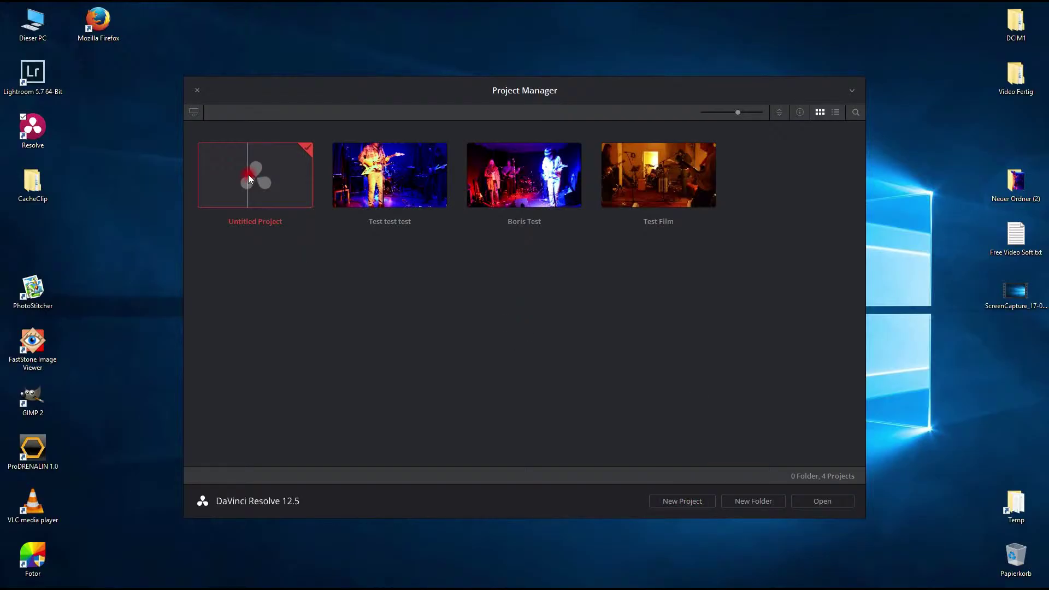
# - Create and open a new project named 'Video Test'
pyautogui.click(669, 500)
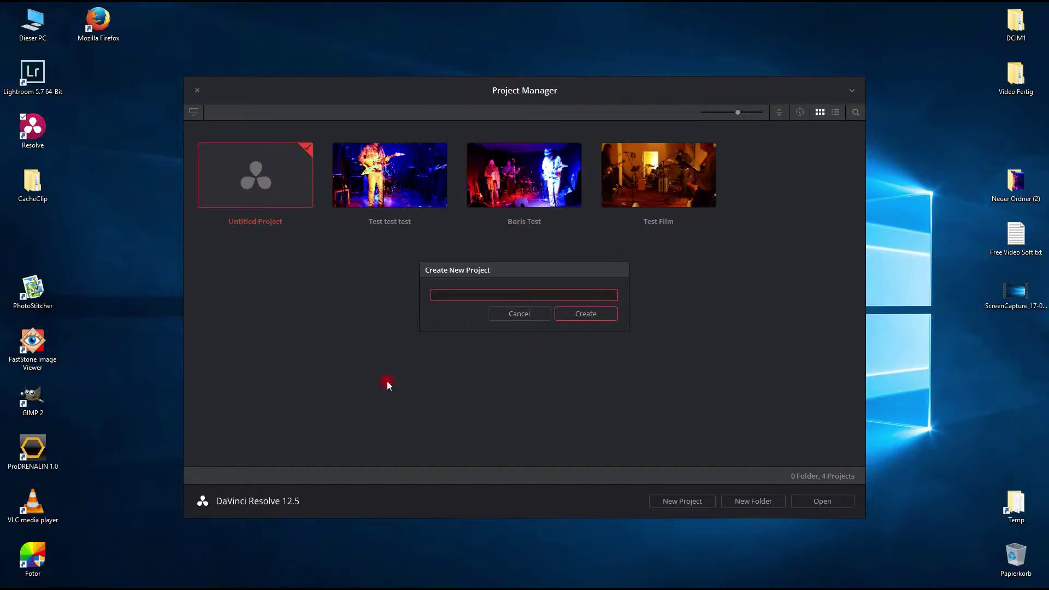
pyautogui.write('Video Test')
pyautogui.click(566, 315)
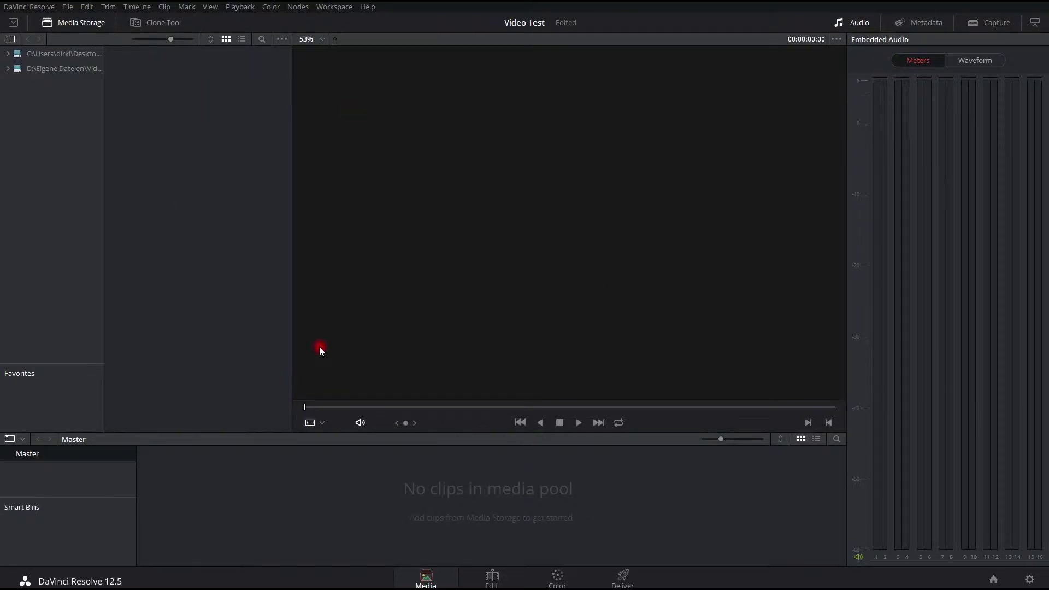
pyautogui.click(12, 7)
pyautogui.click(36, 35)
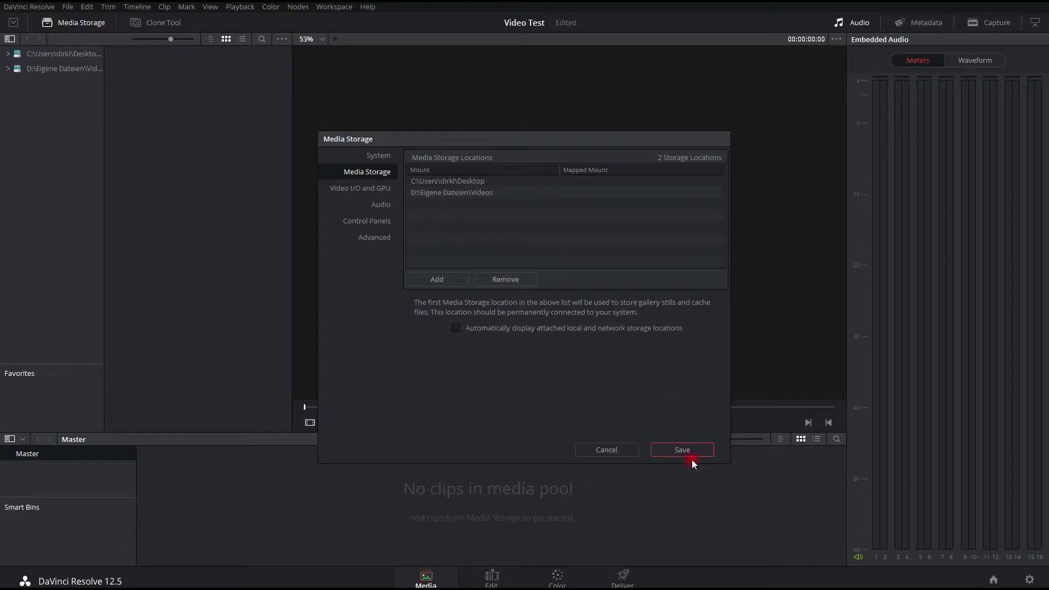
pyautogui.click(652, 453)
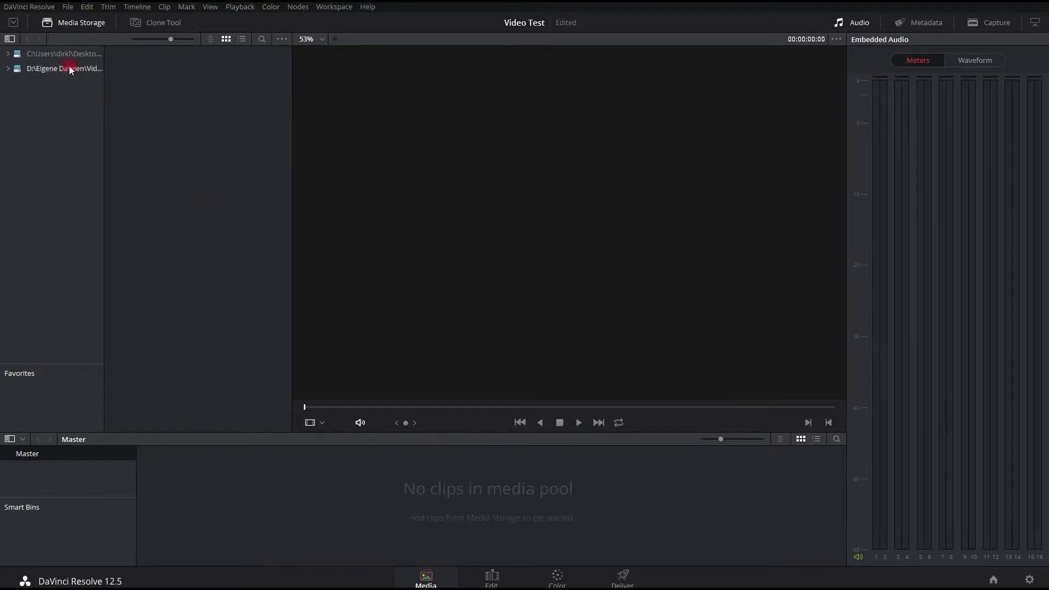
# - Add Youtube Windows Tipps Intro.mp4 from Desktop > DCIM1 > Intro, changing the project frame rate to match
pyautogui.click(64, 25)
pyautogui.click(64, 25)
pyautogui.click(28, 57)
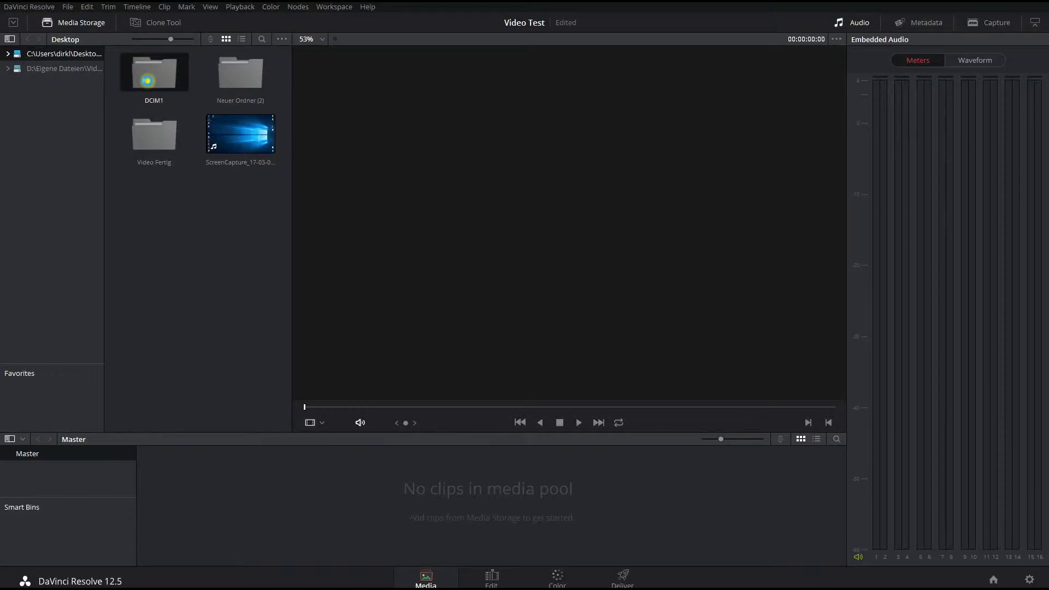
pyautogui.doubleClick(148, 80)
pyautogui.doubleClick(147, 81)
pyautogui.moveTo(249, 130); pyautogui.dragTo(187, 494)
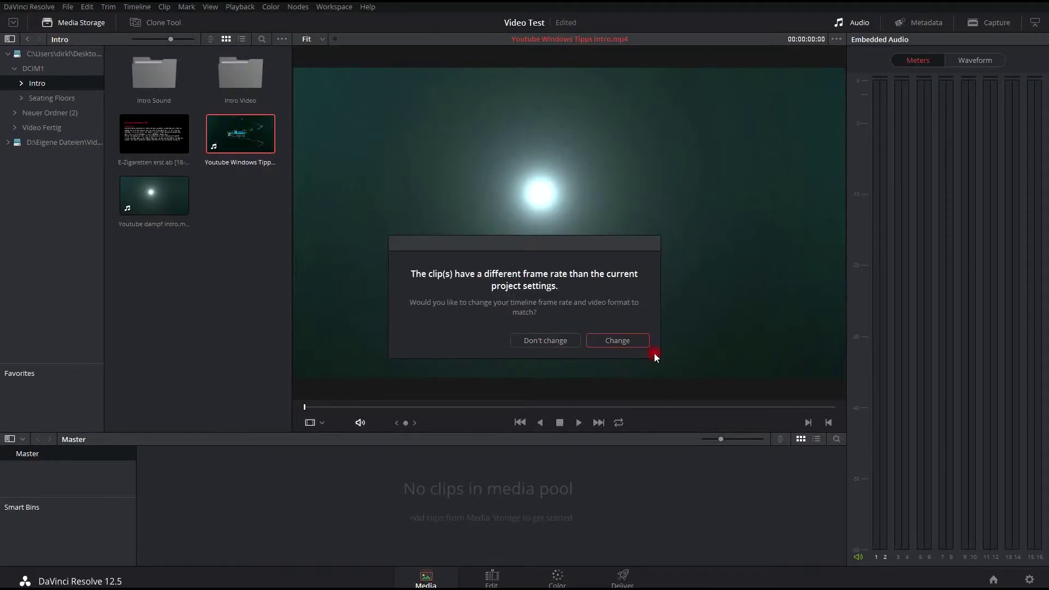
pyautogui.click(628, 338)
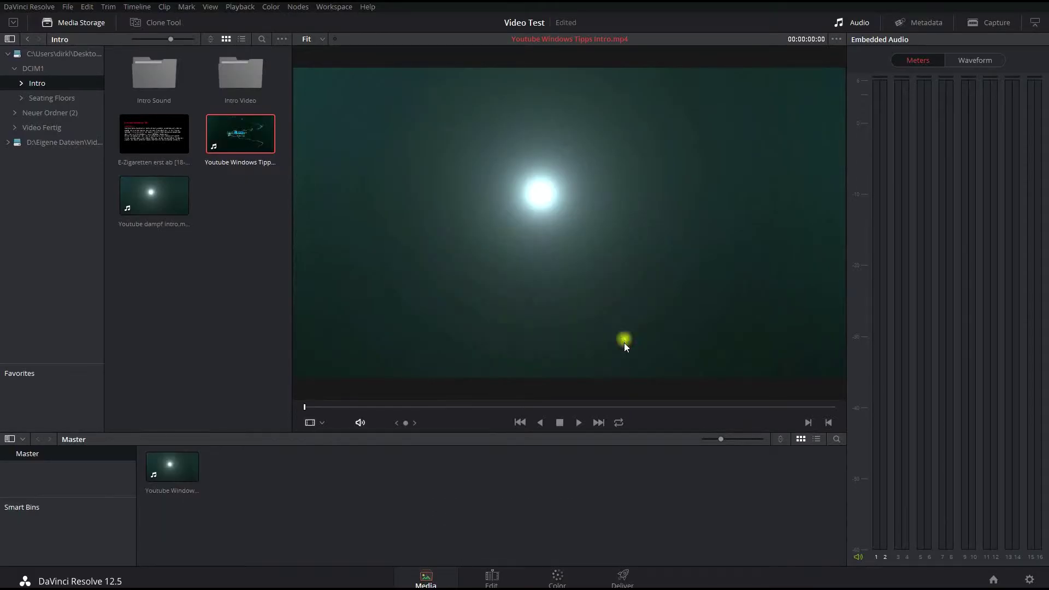
# - Browse to the Nikon D800 folder and add DL8_9047.MOV to the Master media pool
pyautogui.click(226, 79)
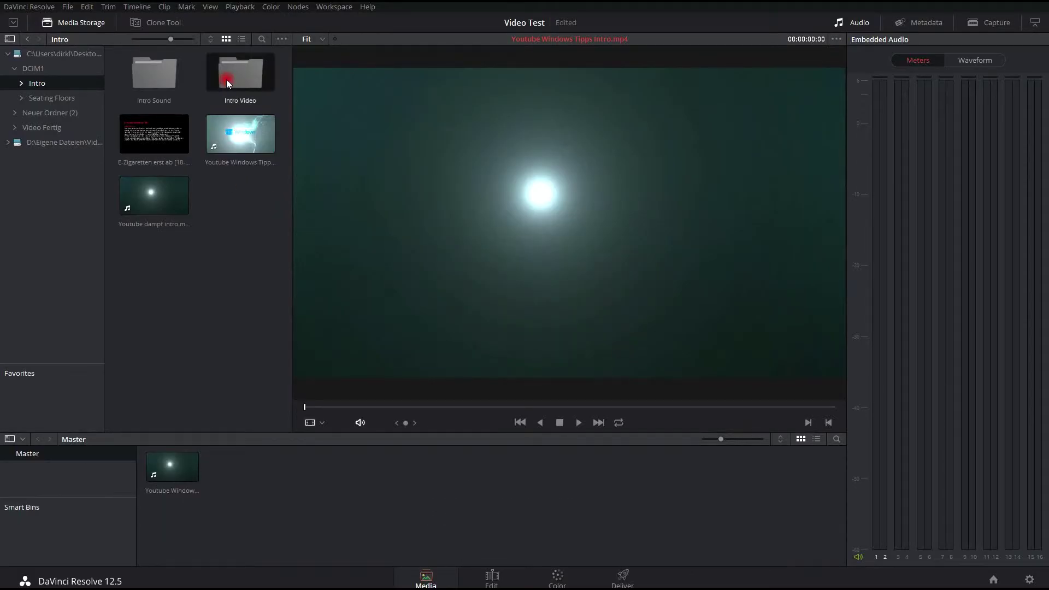
pyautogui.click(35, 71)
pyautogui.doubleClick(231, 77)
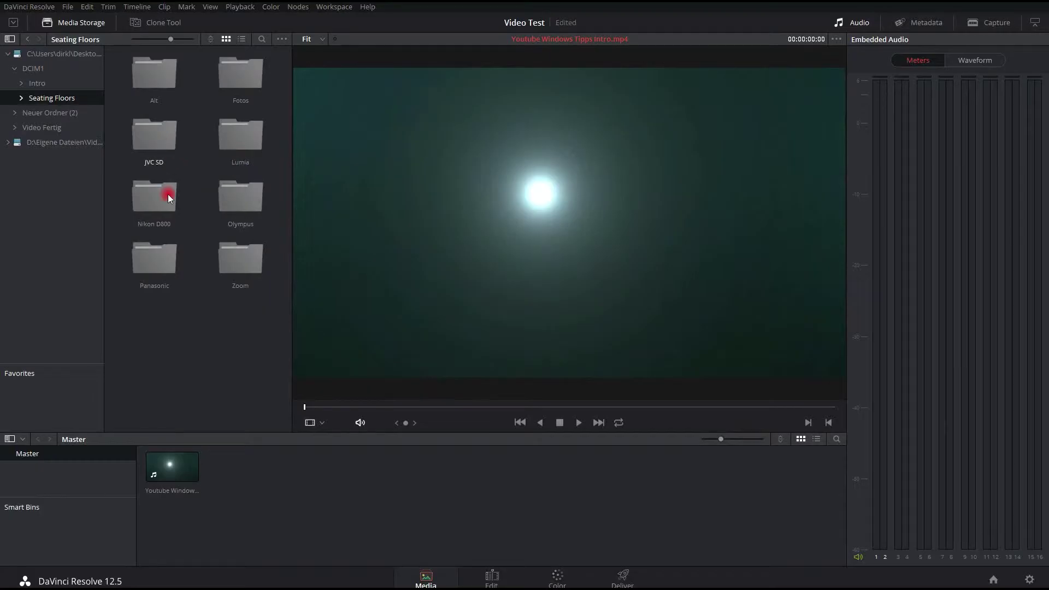
pyautogui.doubleClick(149, 136)
pyautogui.doubleClick(149, 90)
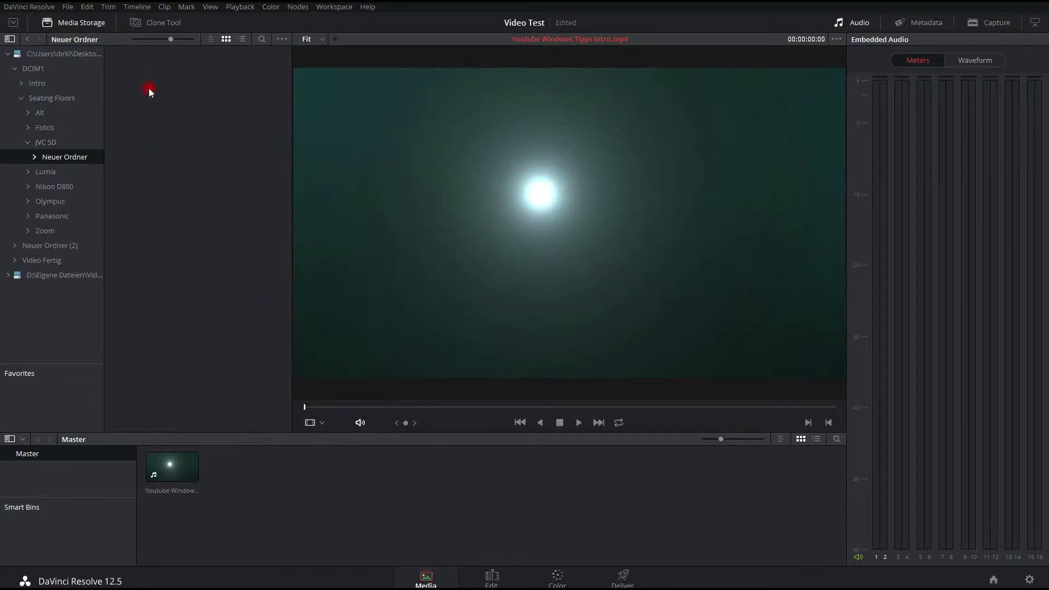
pyautogui.click(58, 143)
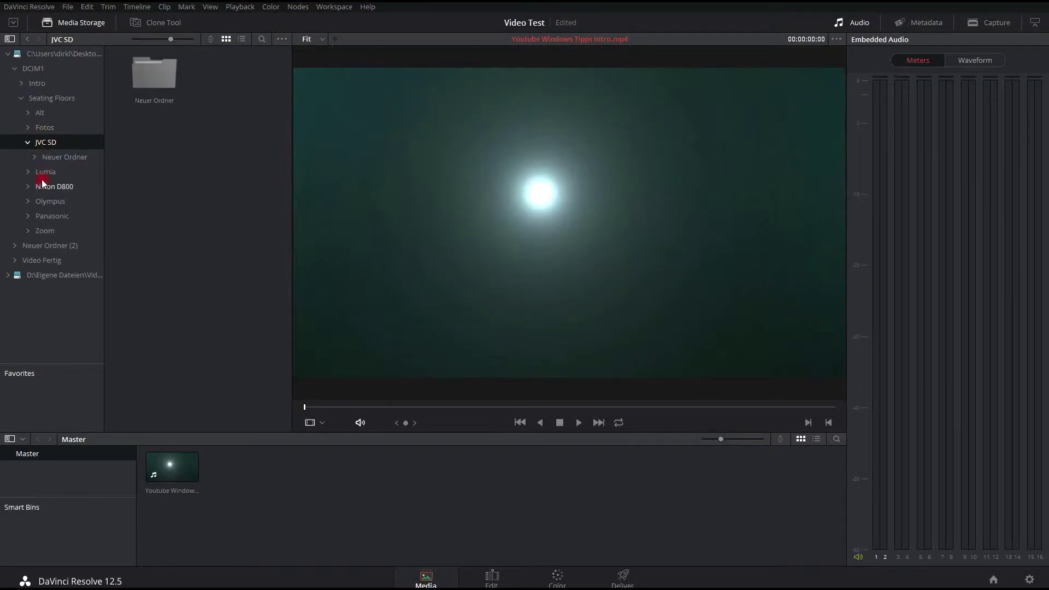
pyautogui.click(46, 187)
pyautogui.moveTo(248, 85)
pyautogui.mouseDown()
pyautogui.moveTo(288, 470)
pyautogui.moveTo(276, 496)
pyautogui.mouseUp()
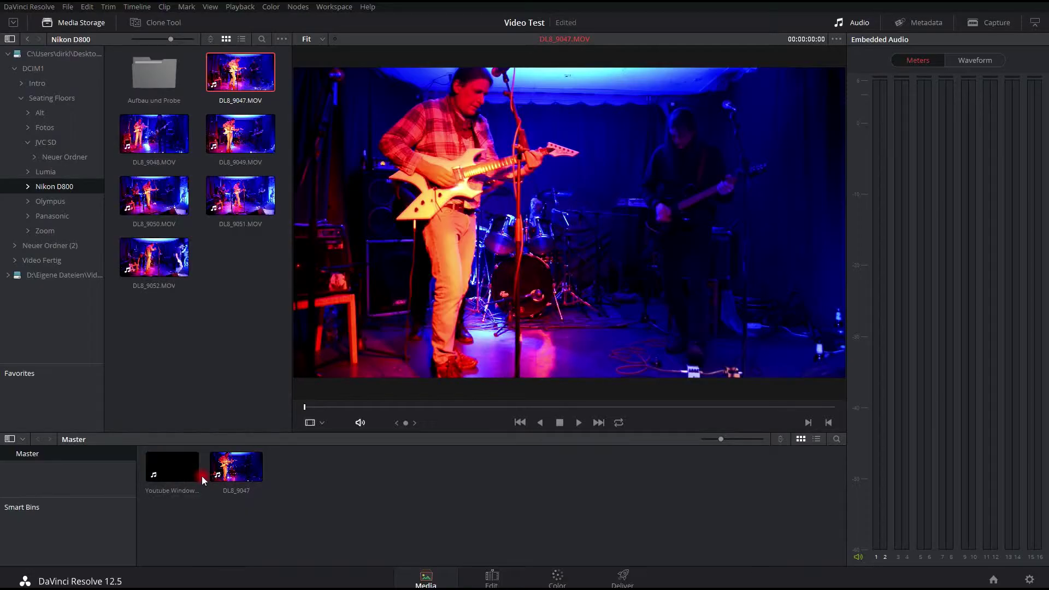
# - Scrub through DL8_9047 and the Youtube Windows Tipps intro in the viewer, then switch to the Edit page
pyautogui.click(492, 576)
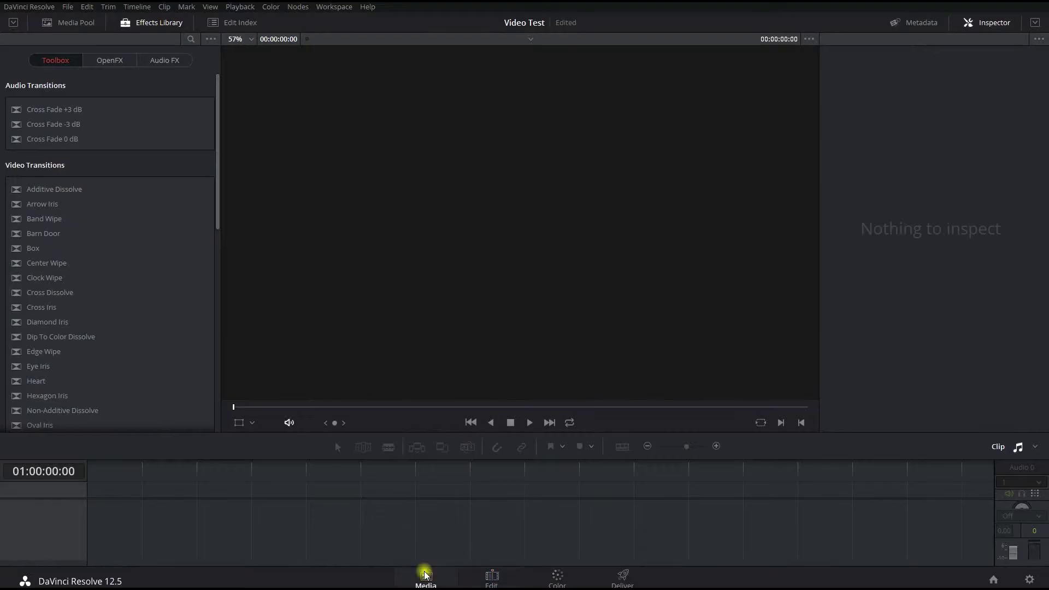
pyautogui.click(426, 577)
pyautogui.moveTo(306, 407)
pyautogui.mouseDown()
pyautogui.moveTo(503, 407)
pyautogui.moveTo(342, 407)
pyautogui.mouseUp()
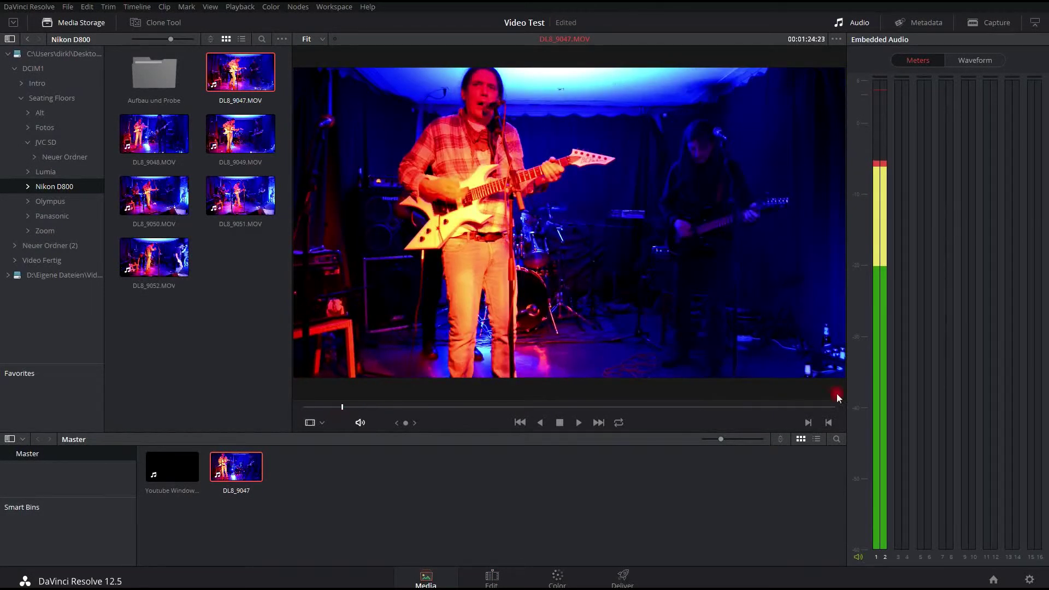
pyautogui.click(172, 467)
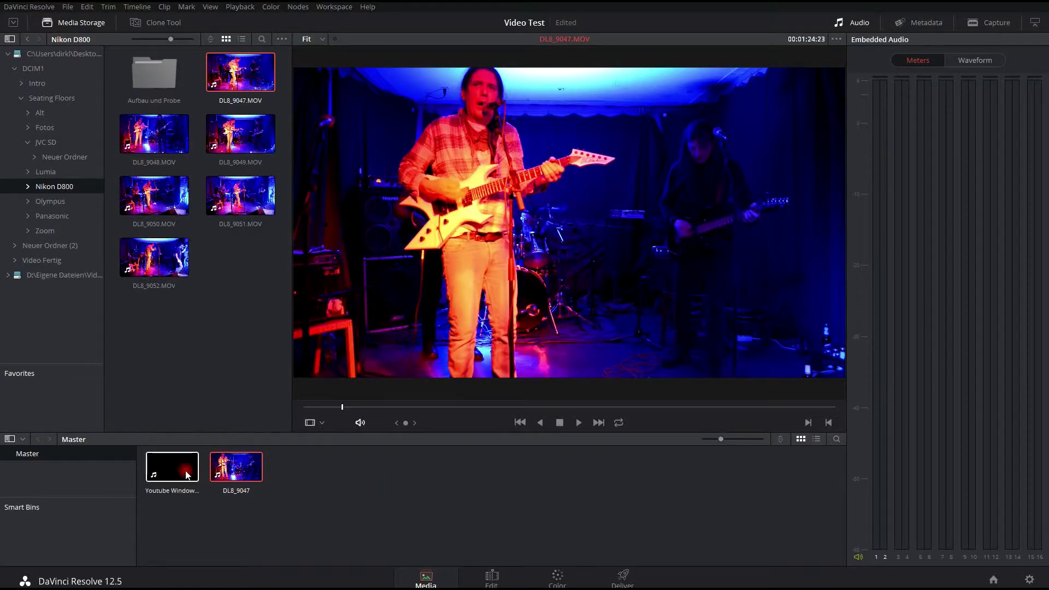
pyautogui.click(425, 410)
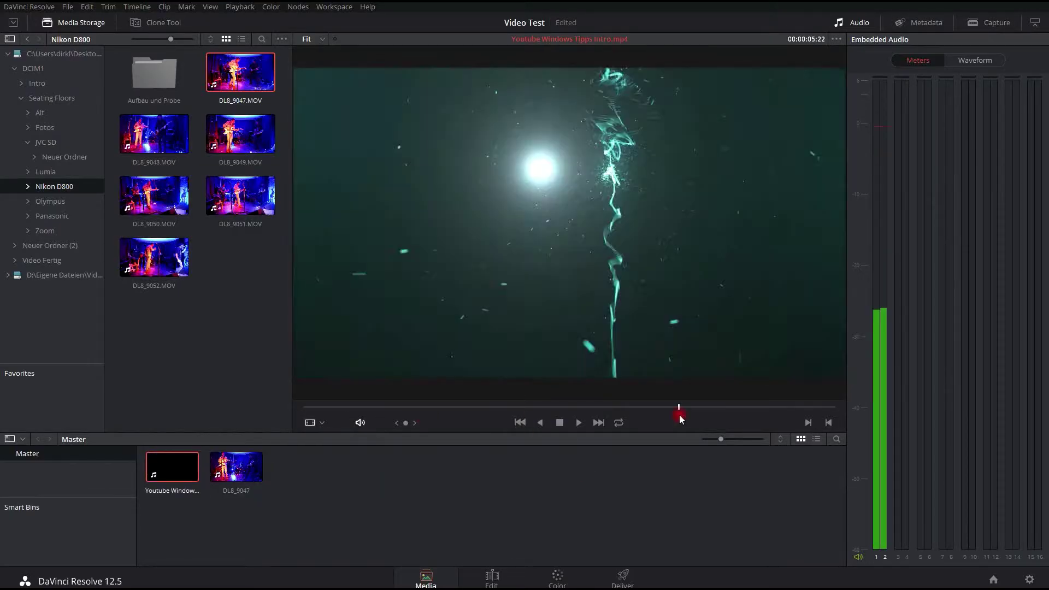
pyautogui.click(502, 577)
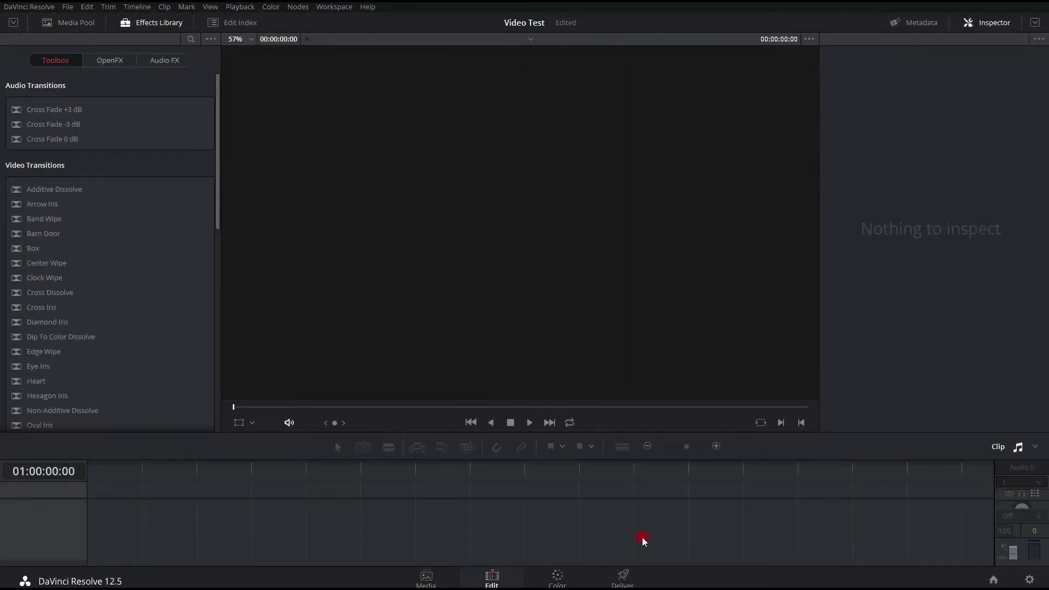
# - Place the Youtube Windows Tipps Intro at the start of a new timeline and enlarge the V1 track
pyautogui.click(70, 31)
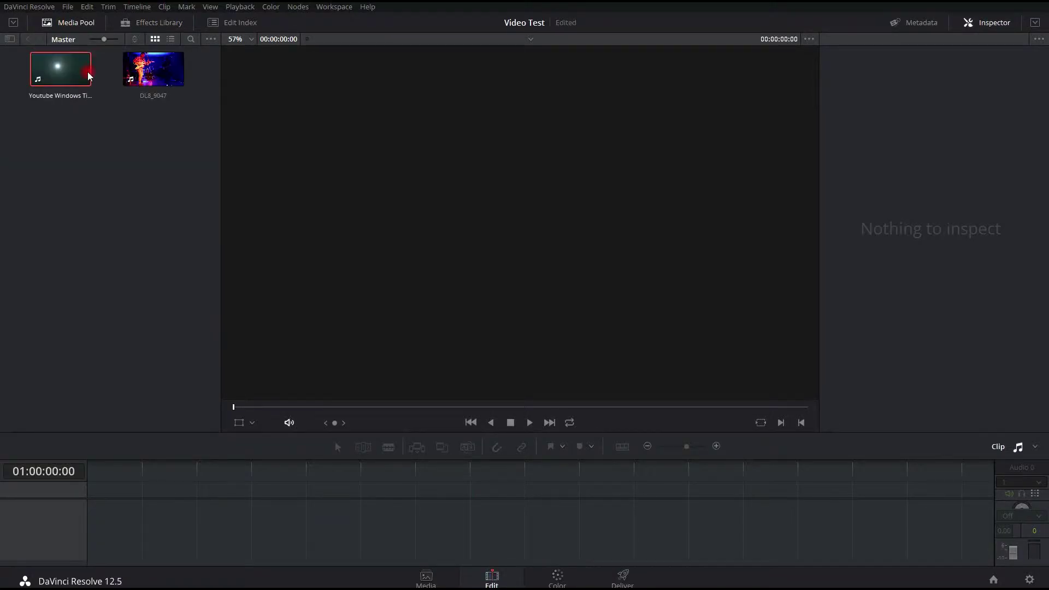
pyautogui.moveTo(44, 77)
pyautogui.mouseDown()
pyautogui.moveTo(154, 454)
pyautogui.moveTo(112, 516)
pyautogui.mouseUp()
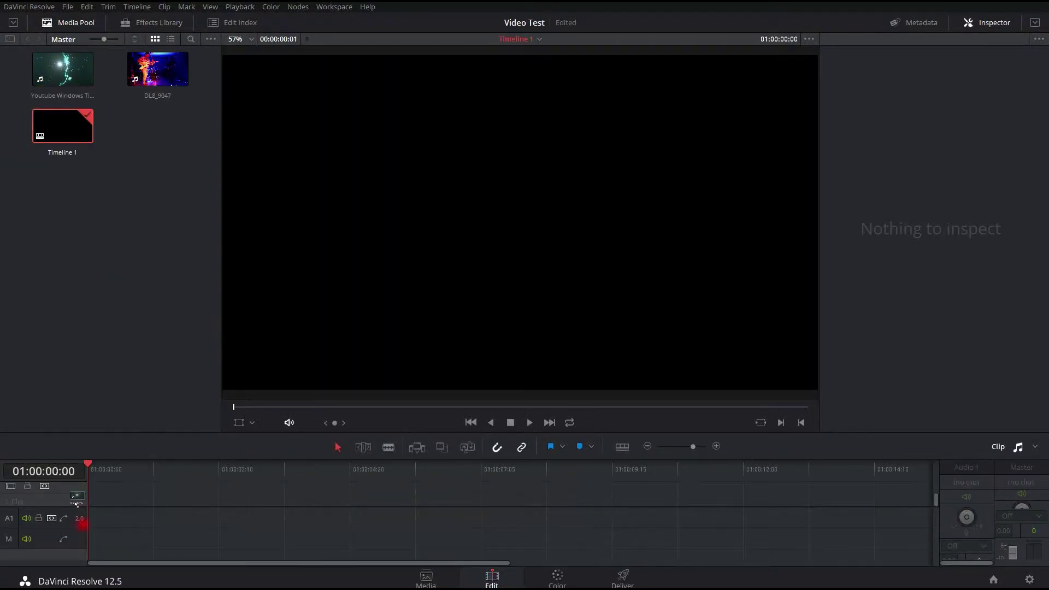
pyautogui.moveTo(92, 497); pyautogui.dragTo(82, 497)
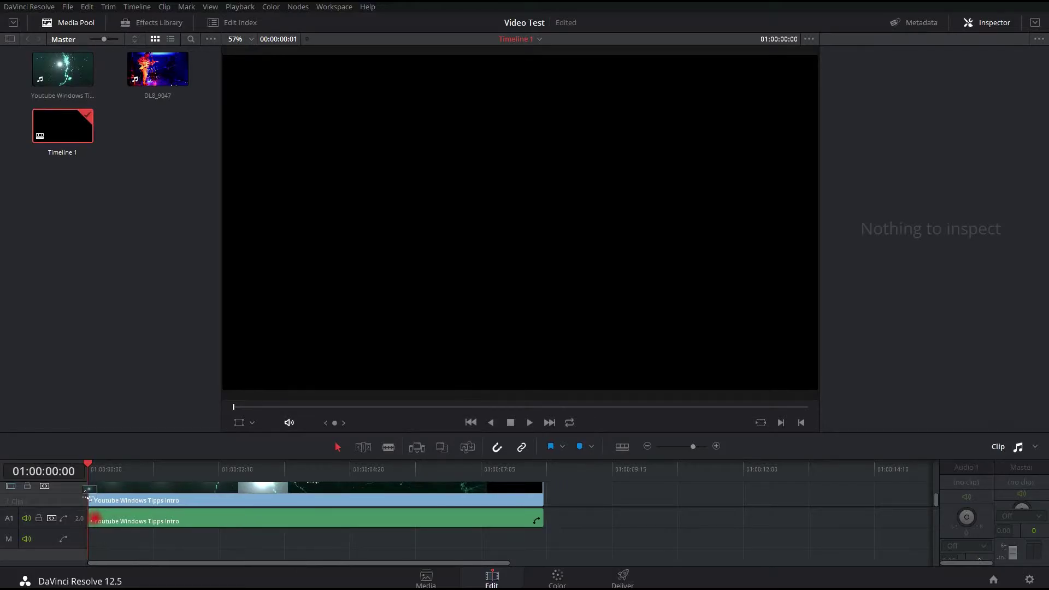
pyautogui.click(873, 486)
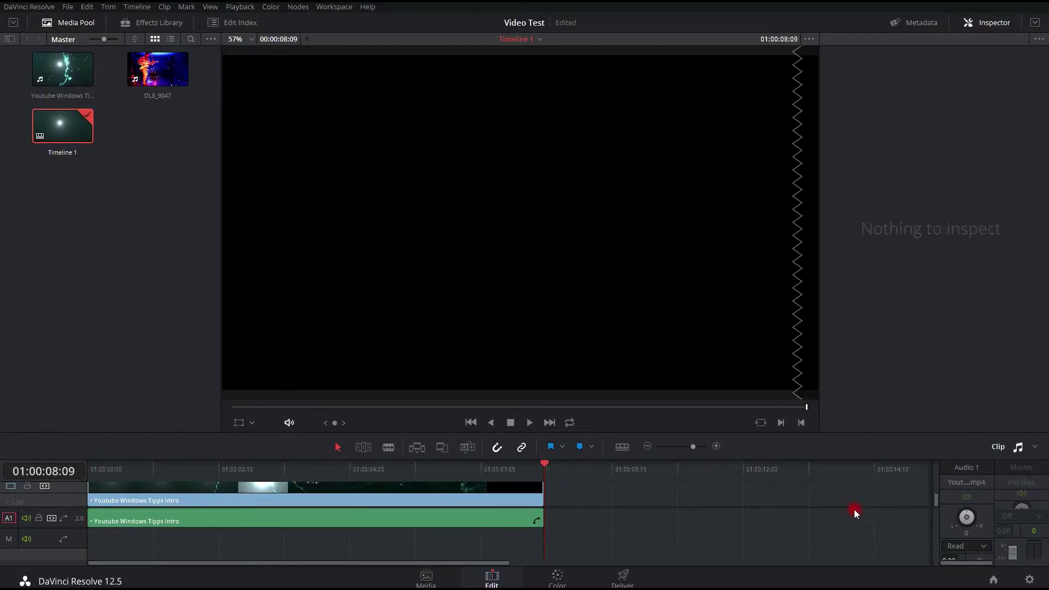
pyautogui.moveTo(853, 508); pyautogui.dragTo(847, 541)
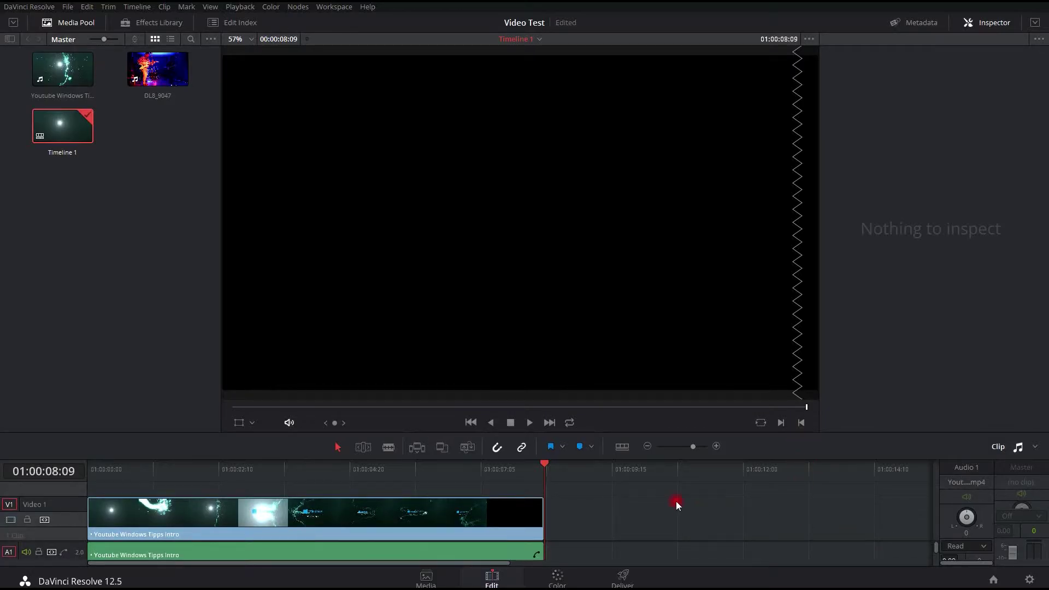
pyautogui.click(213, 514)
# - Add DL8_9047 after the intro on the timeline and zoom out to show the whole edit
pyautogui.moveTo(186, 100)
pyautogui.mouseDown()
pyautogui.moveTo(587, 490)
pyautogui.moveTo(525, 520)
pyautogui.moveTo(690, 510)
pyautogui.mouseUp()
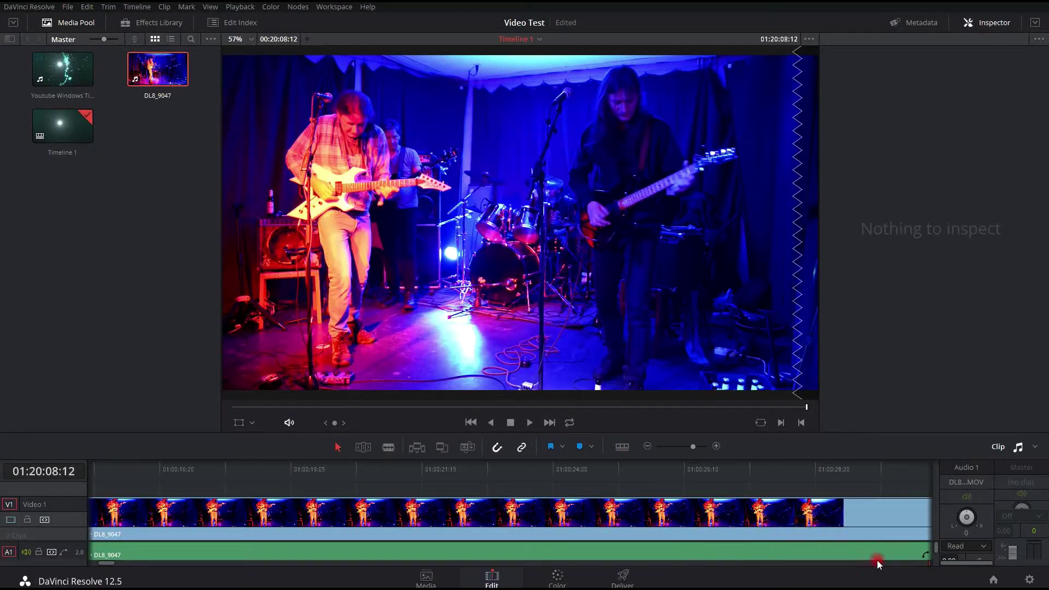
pyautogui.moveTo(563, 408)
pyautogui.mouseDown()
pyautogui.moveTo(223, 407)
pyautogui.moveTo(175, 419)
pyautogui.mouseUp()
pyautogui.moveTo(317, 464); pyautogui.dragTo(49, 467)
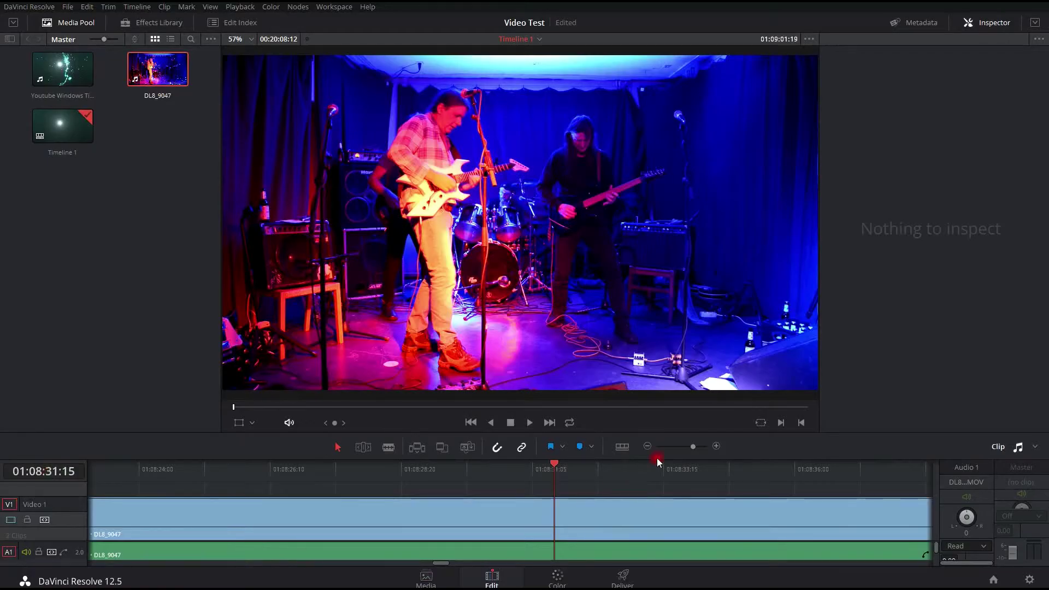
pyautogui.moveTo(653, 448); pyautogui.dragTo(672, 447)
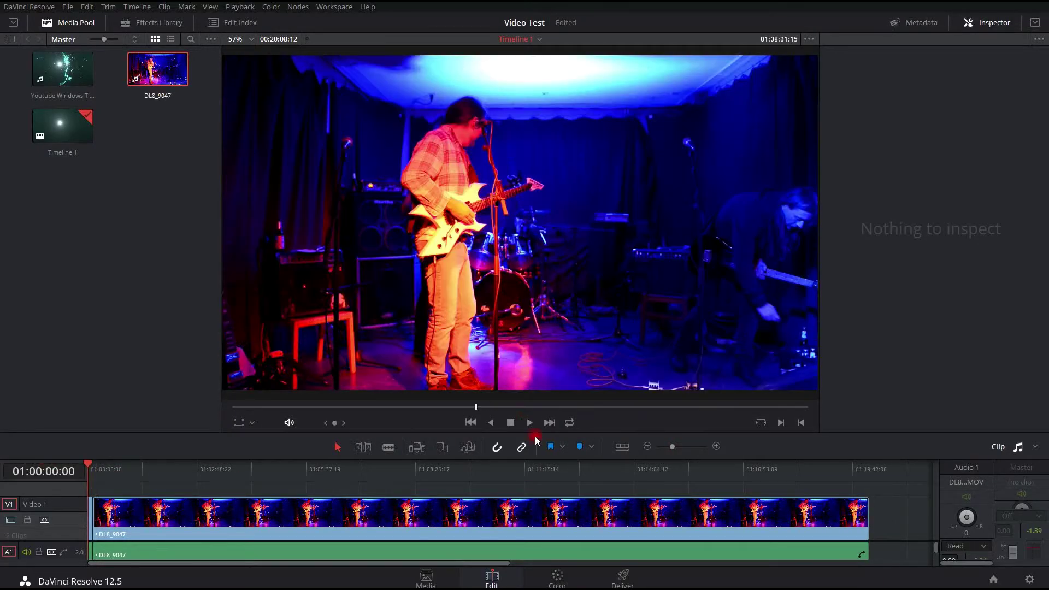
pyautogui.click(511, 423)
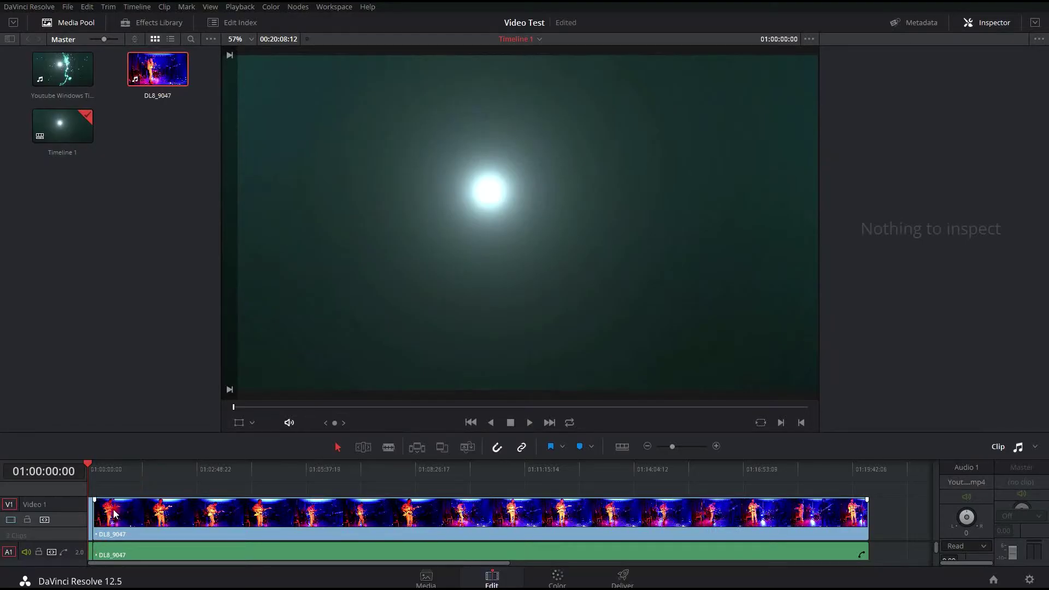
# - Trim the start of the concert clip and play the edit back, stopping at 01:00:14:11
pyautogui.moveTo(103, 521); pyautogui.dragTo(107, 504)
pyautogui.click(523, 419)
pyautogui.click(529, 421)
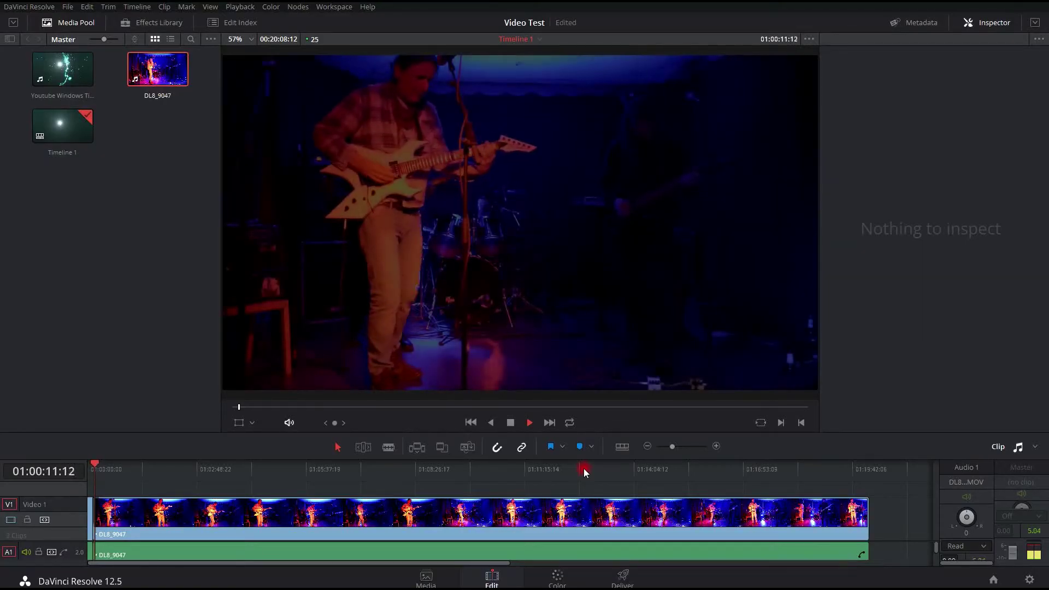
pyautogui.click(511, 422)
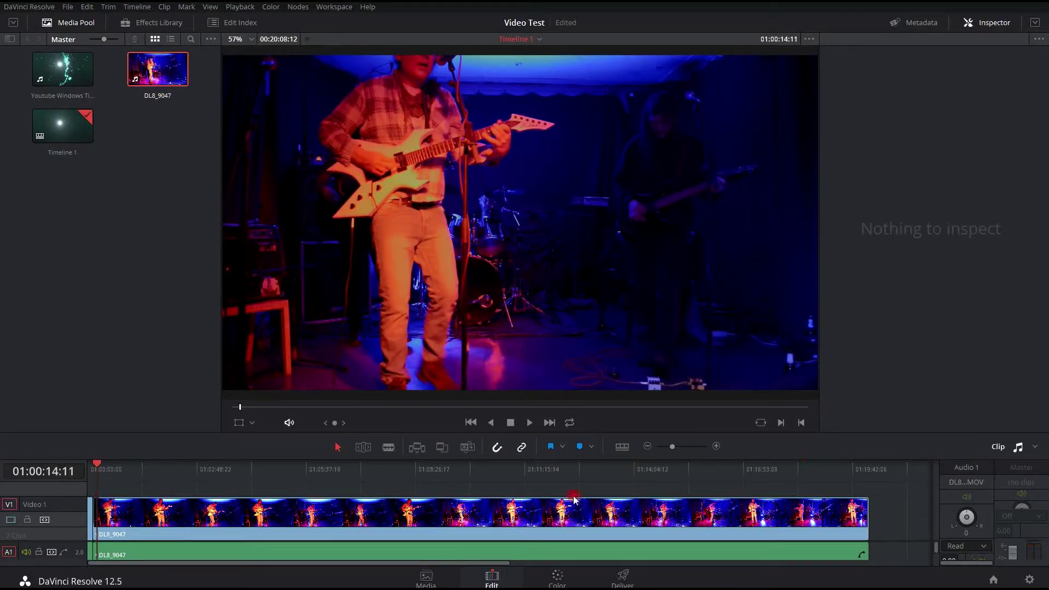
# - Make two Blade cuts in the DL8_9047 clip to isolate a short section
pyautogui.click(388, 446)
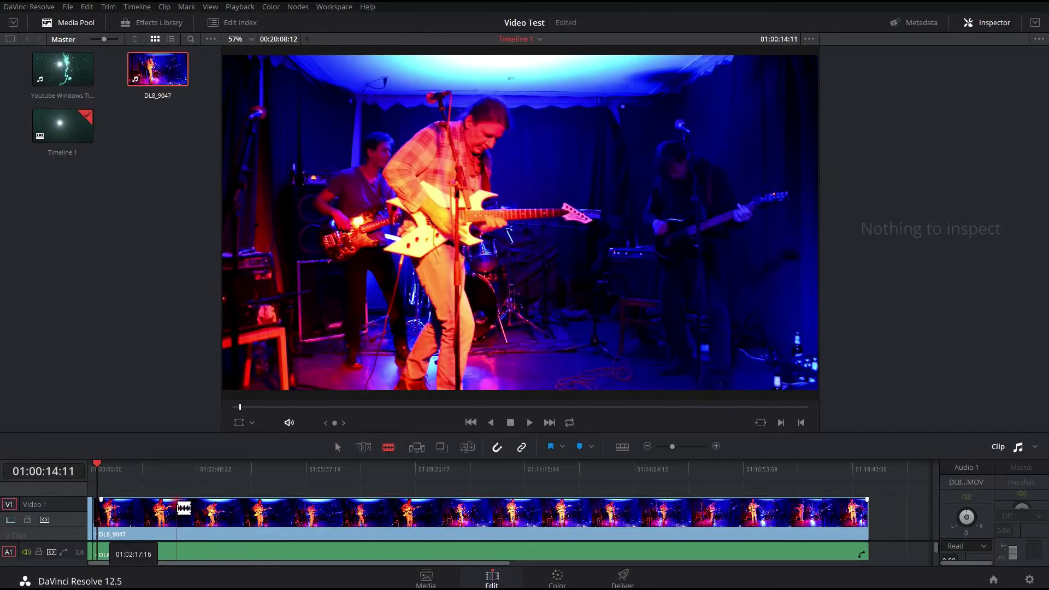
pyautogui.click(521, 449)
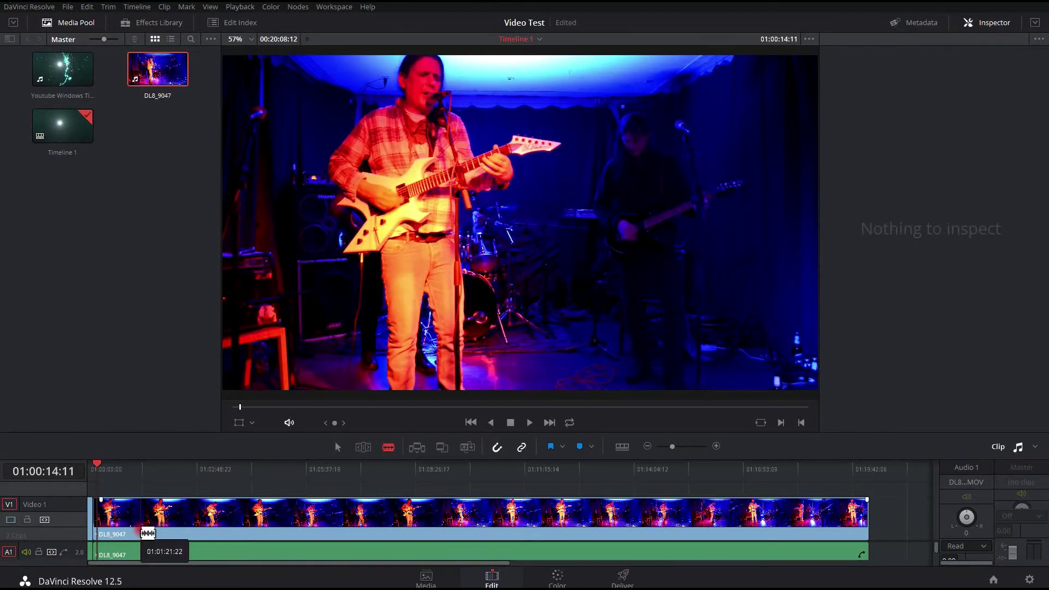
pyautogui.click(520, 449)
pyautogui.click(151, 554)
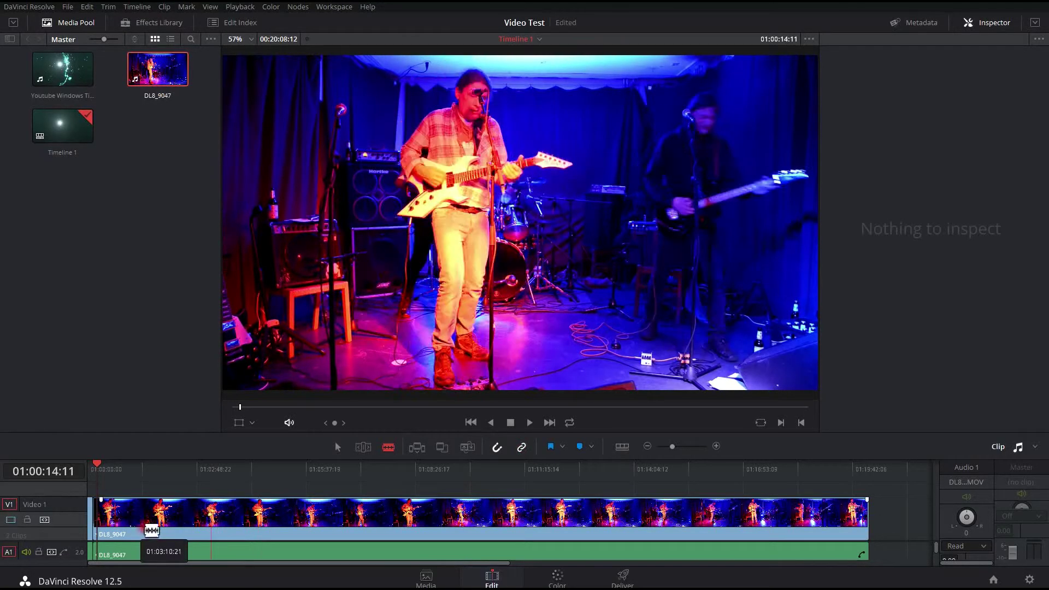
pyautogui.click(186, 527)
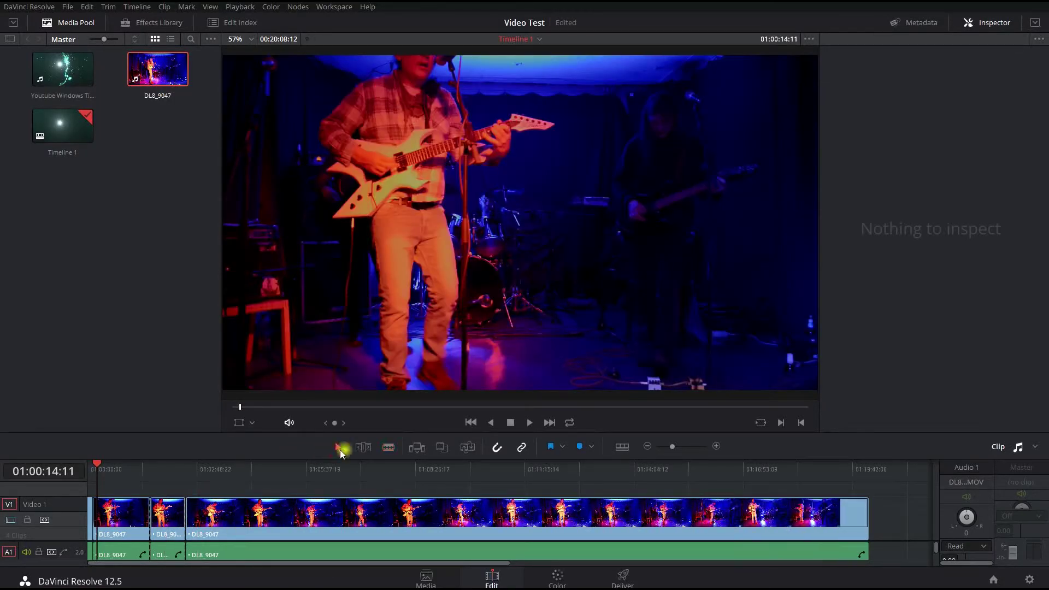
# - Delete the isolated section to close the gap, and enlarge the timeline panel
pyautogui.click(337, 446)
pyautogui.click(166, 537)
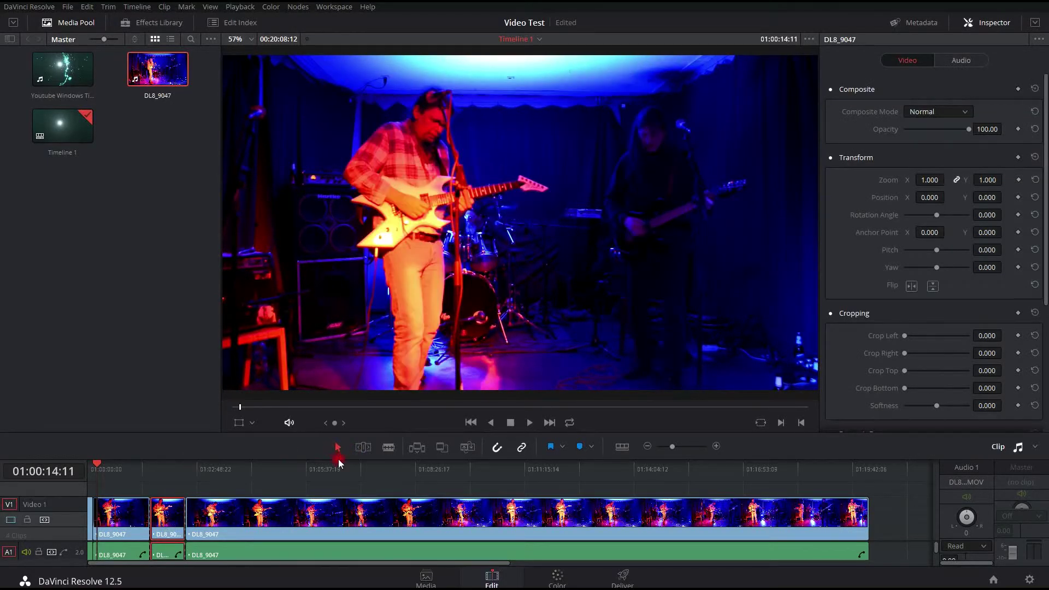
pyautogui.press('Delete')
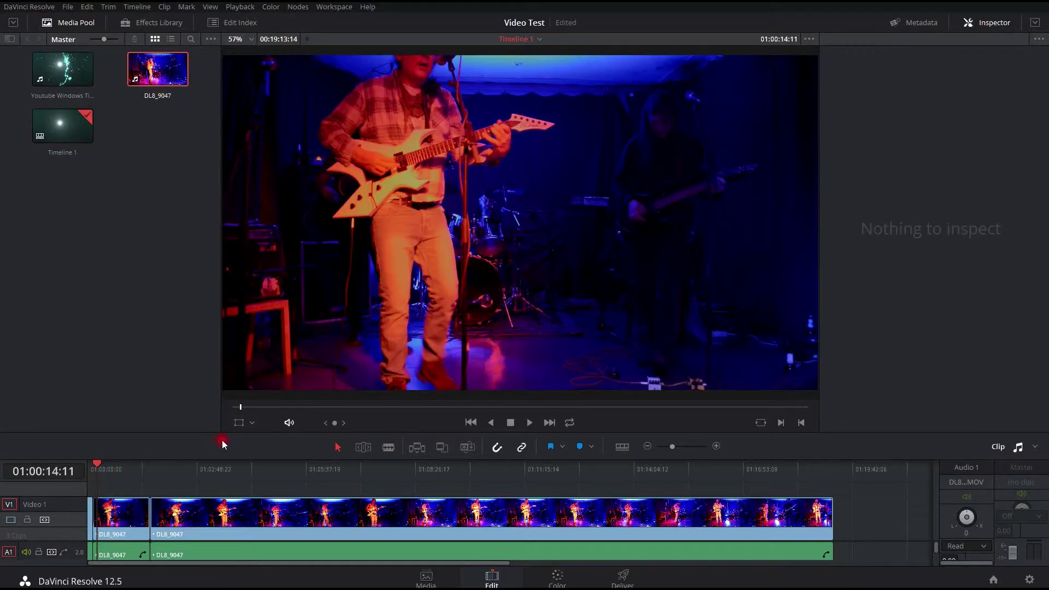
pyautogui.moveTo(231, 433)
pyautogui.mouseDown()
pyautogui.moveTo(225, 348)
pyautogui.moveTo(216, 379)
pyautogui.mouseUp()
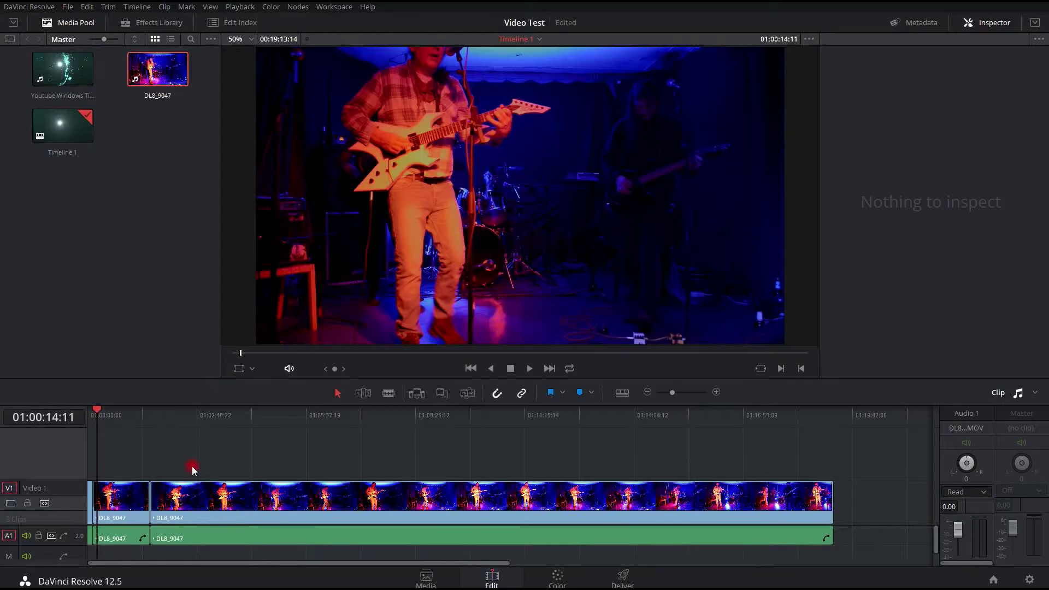
# - Add a Video 2 track and drop the Youtube intro clip at its start
pyautogui.rightClick(54, 451)
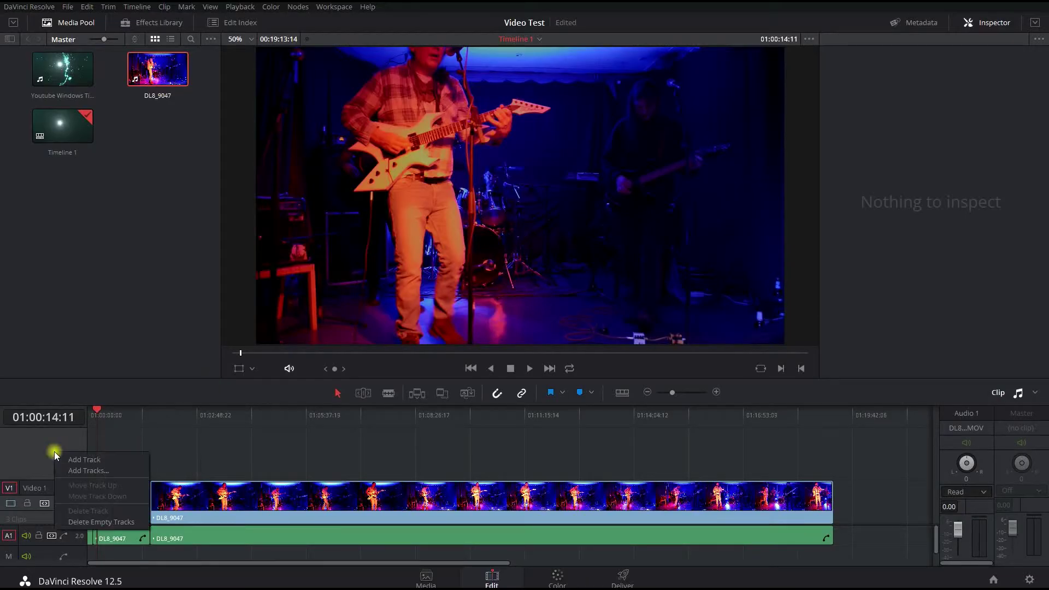
pyautogui.click(90, 461)
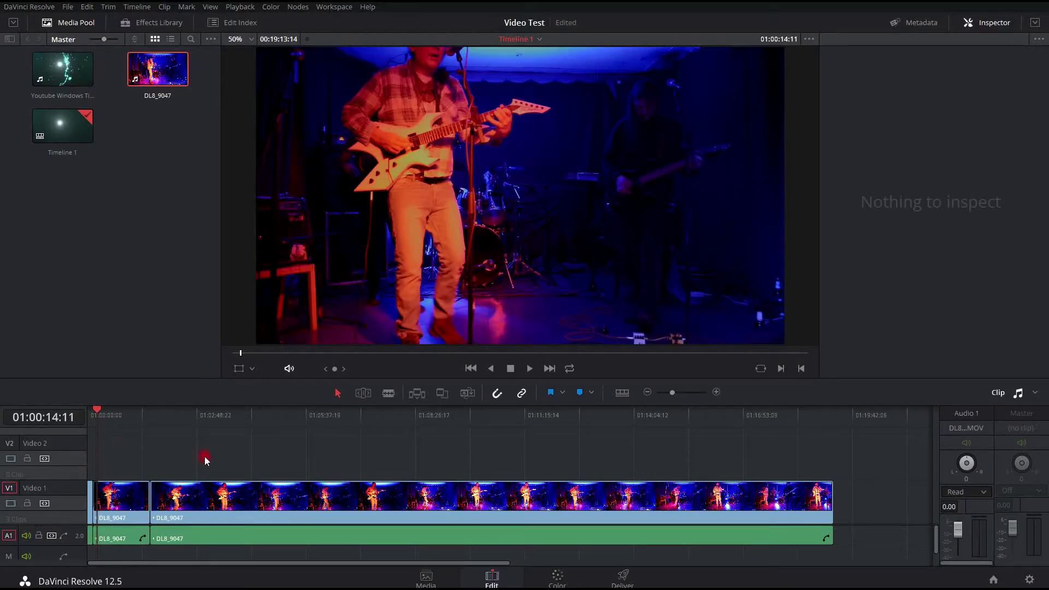
pyautogui.moveTo(62, 69)
pyautogui.mouseDown()
pyautogui.moveTo(88, 456)
pyautogui.moveTo(251, 453)
pyautogui.mouseUp()
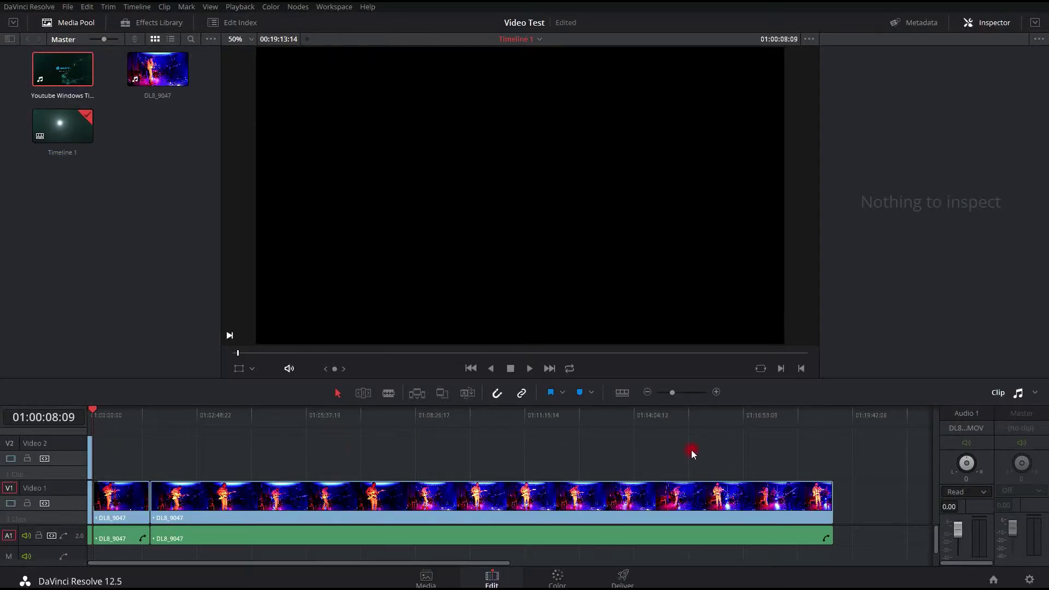
pyautogui.click(104, 6)
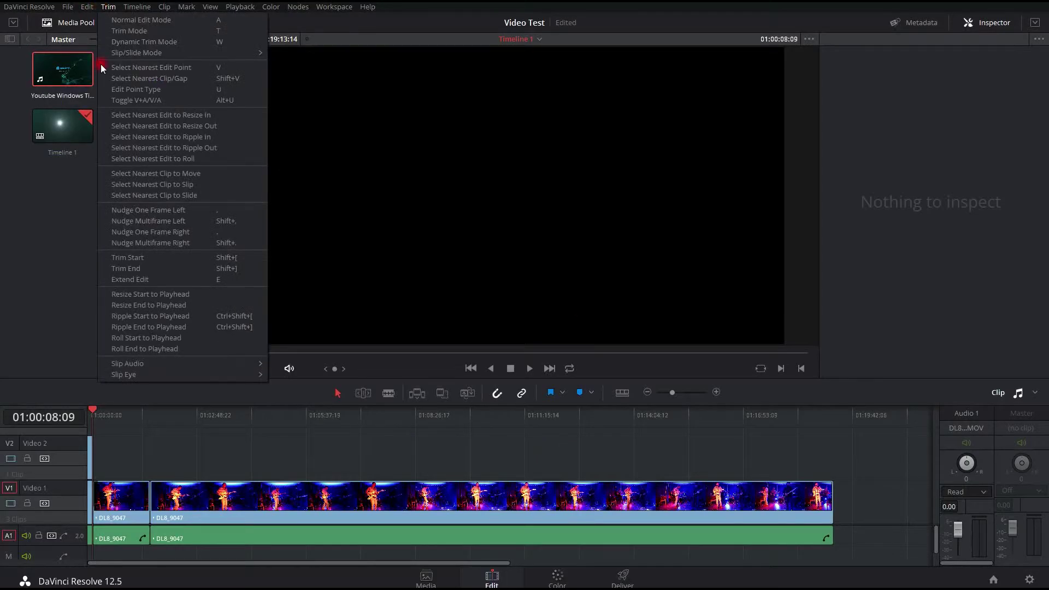
pyautogui.click(126, 7)
pyautogui.click(126, 6)
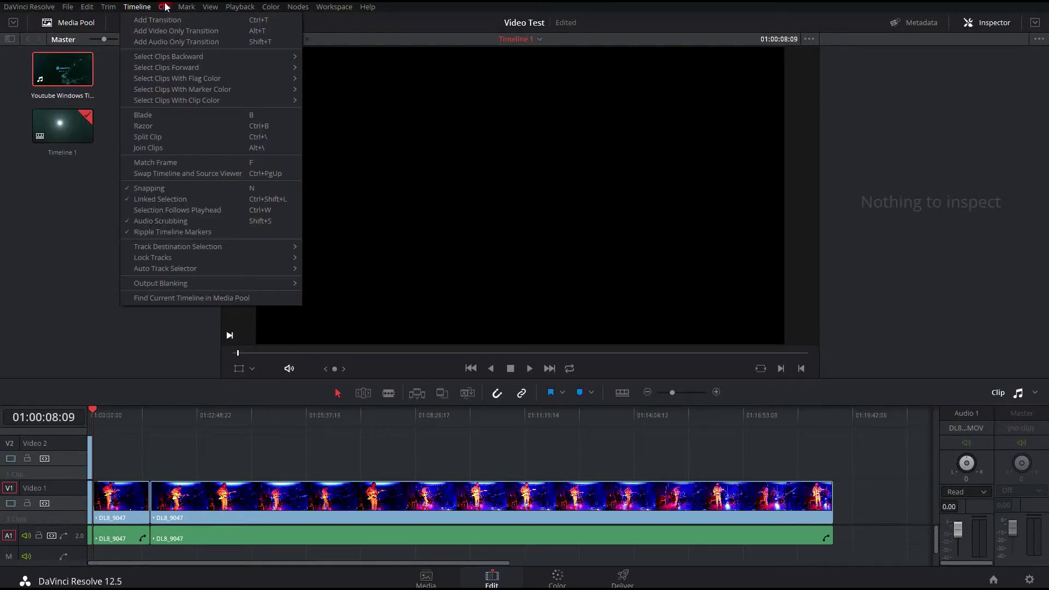
pyautogui.moveTo(207, 7)
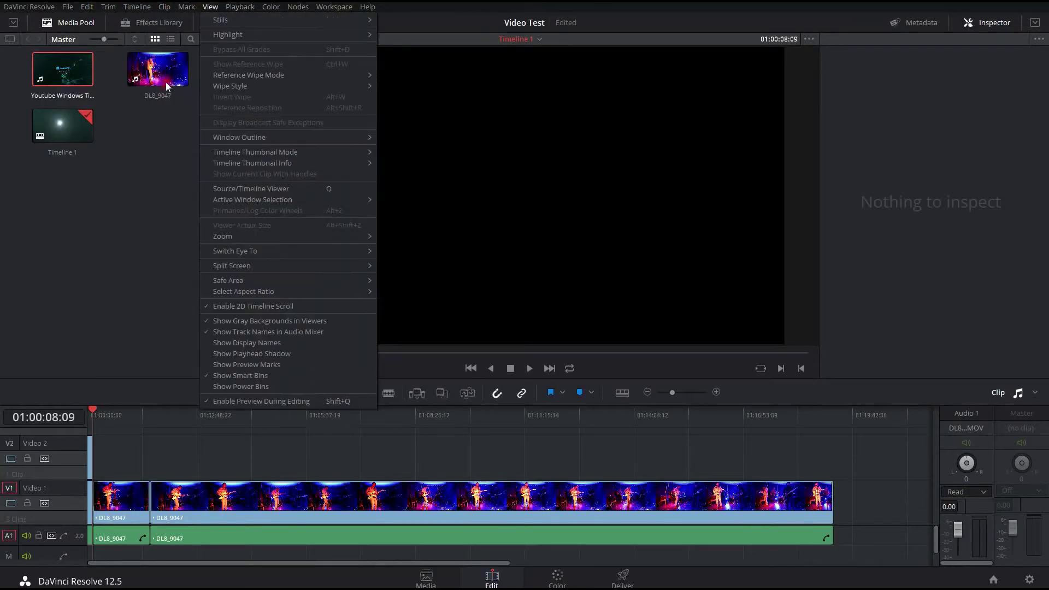
pyautogui.click(143, 266)
pyautogui.click(471, 452)
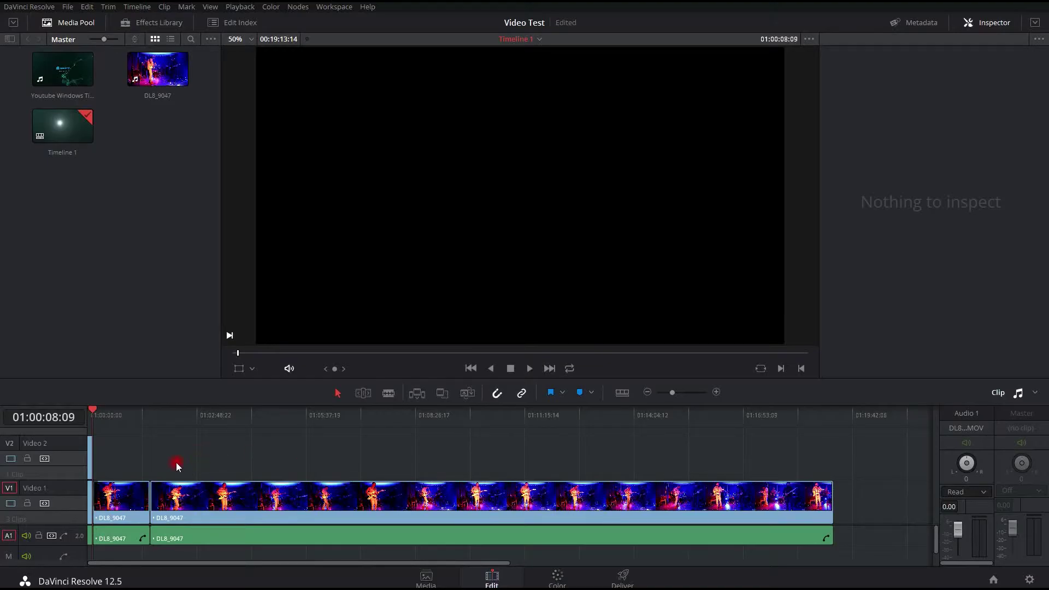
pyautogui.click(196, 534)
# - On the Color page, raise clip 02's blue gain to 1.49, then show Primaries Wheels
pyautogui.click(563, 581)
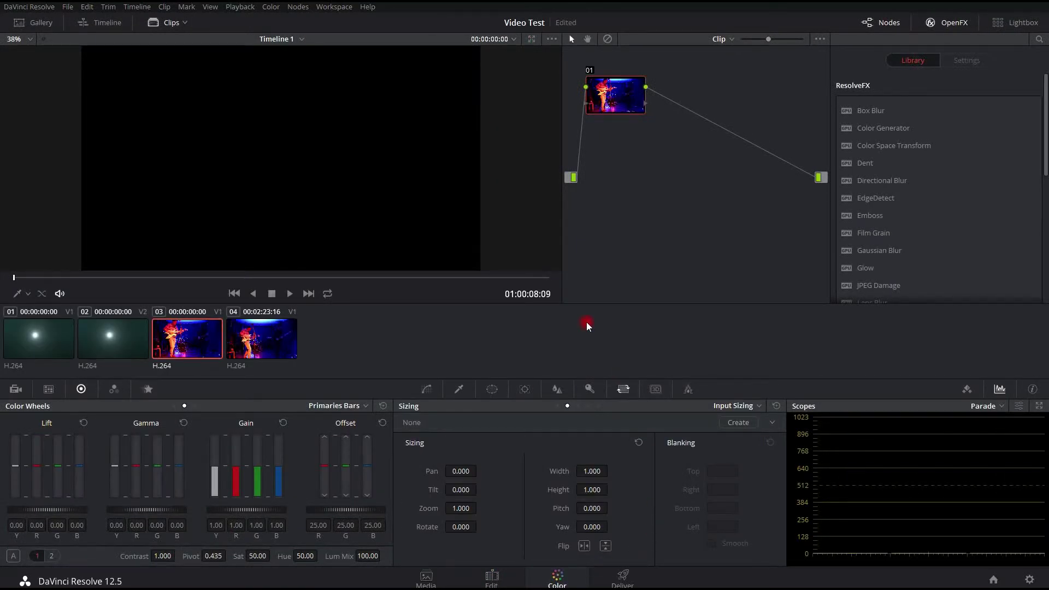
pyautogui.click(86, 332)
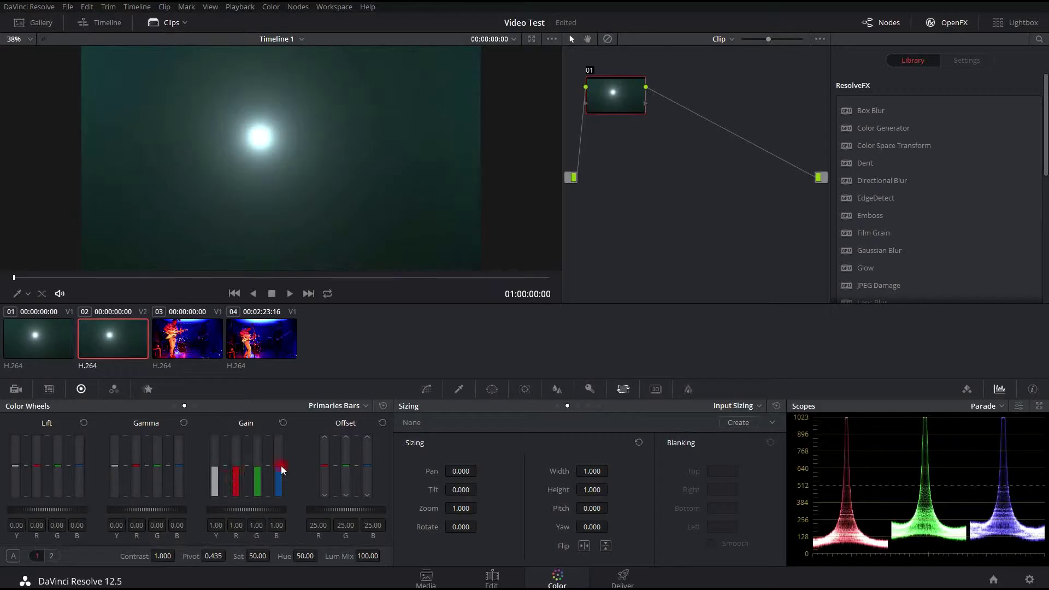
pyautogui.moveTo(278, 471); pyautogui.dragTo(278, 430)
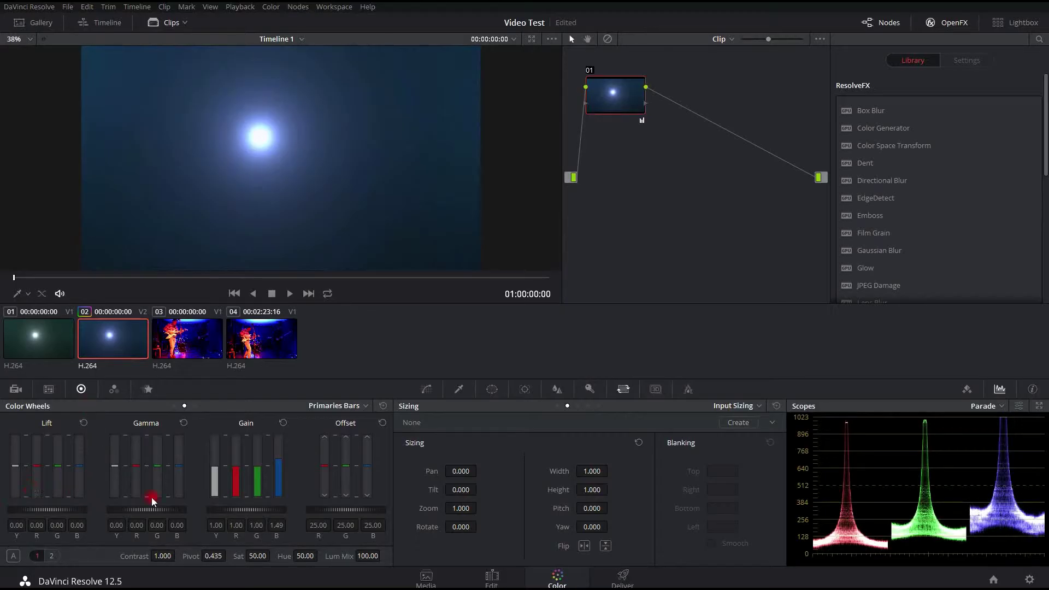
pyautogui.click(174, 406)
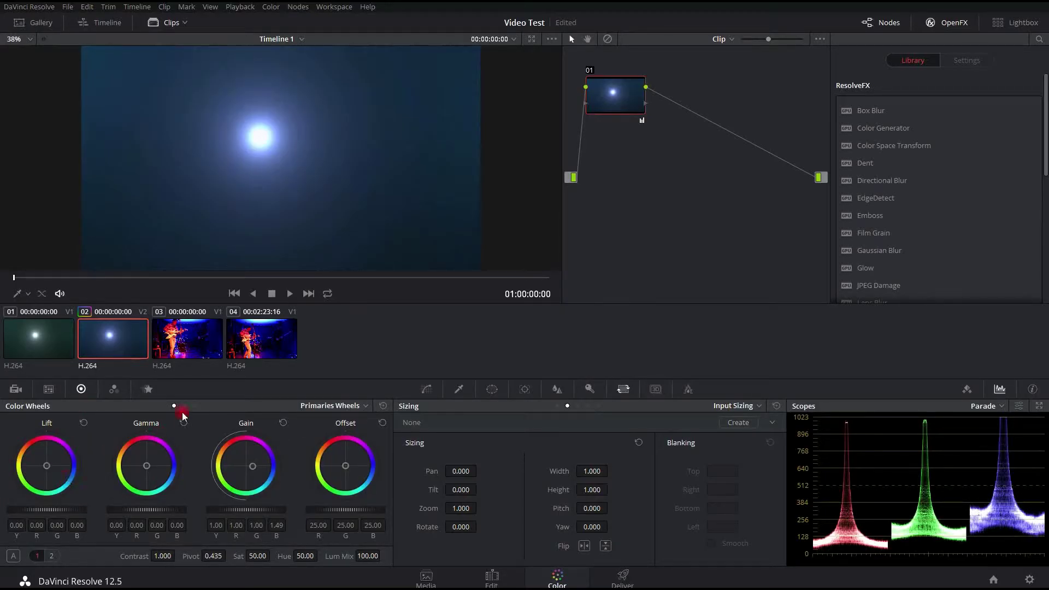
# - Select concert clip 04 in the timeline
pyautogui.click(185, 327)
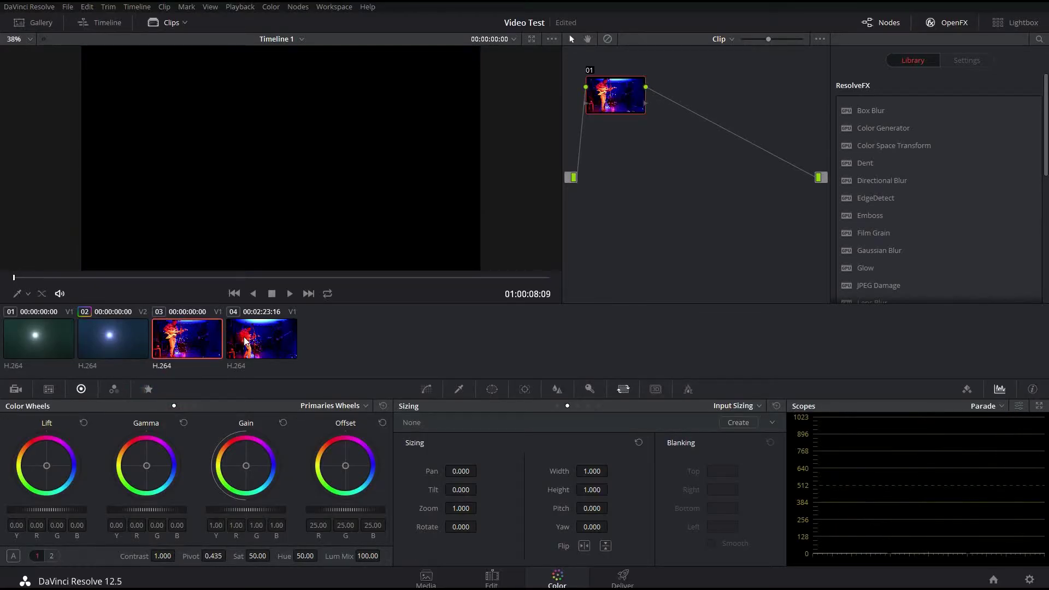
pyautogui.click(262, 340)
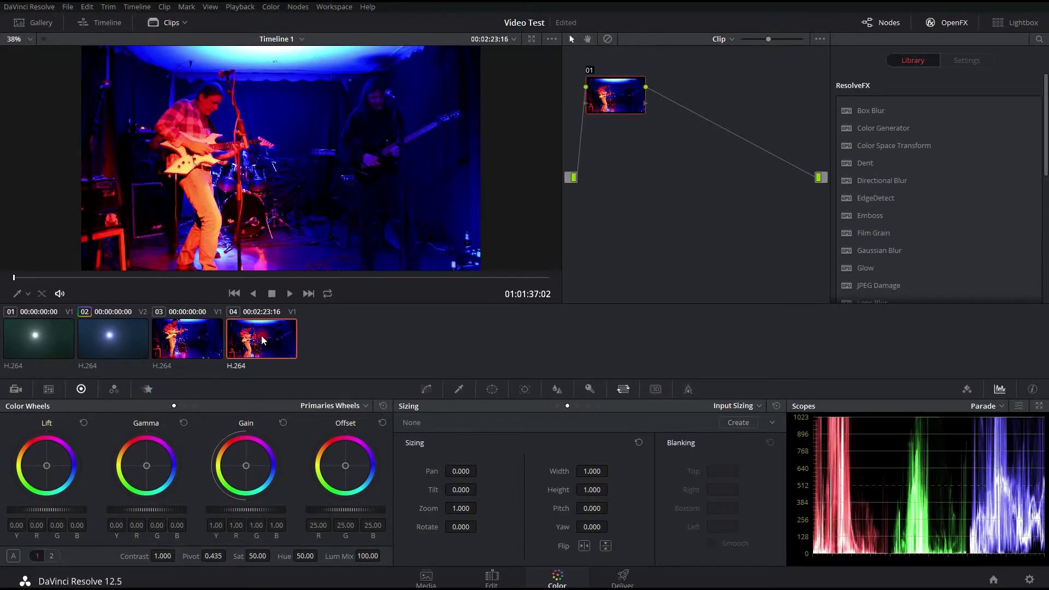
pyautogui.scroll(2, 164, 126)
pyautogui.scroll(2, 151, 126)
pyautogui.scroll(3, 151, 125)
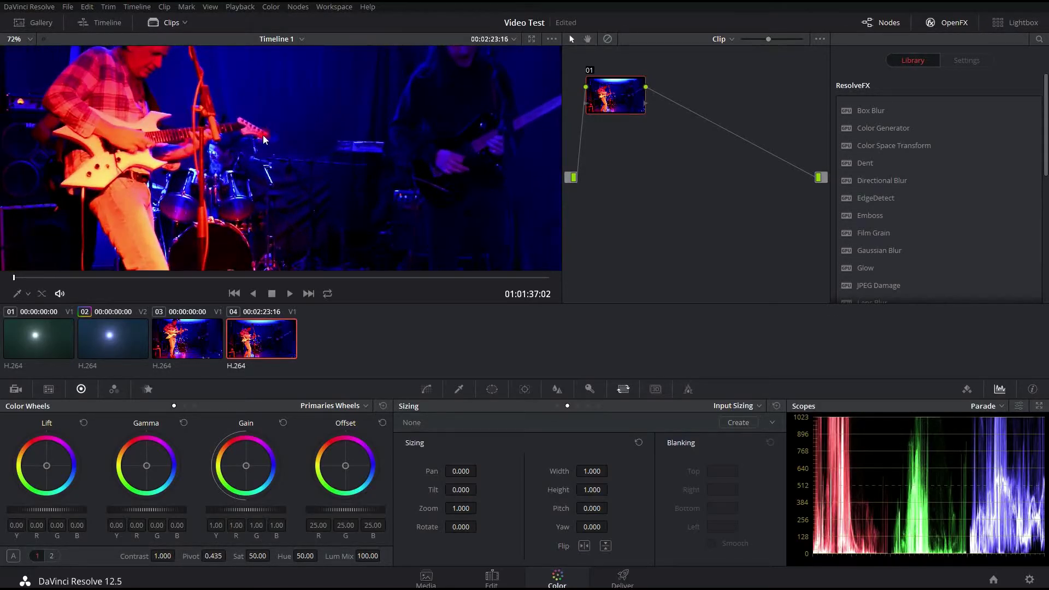
pyautogui.scroll(-3, 164, 129)
pyautogui.scroll(2, 145, 125)
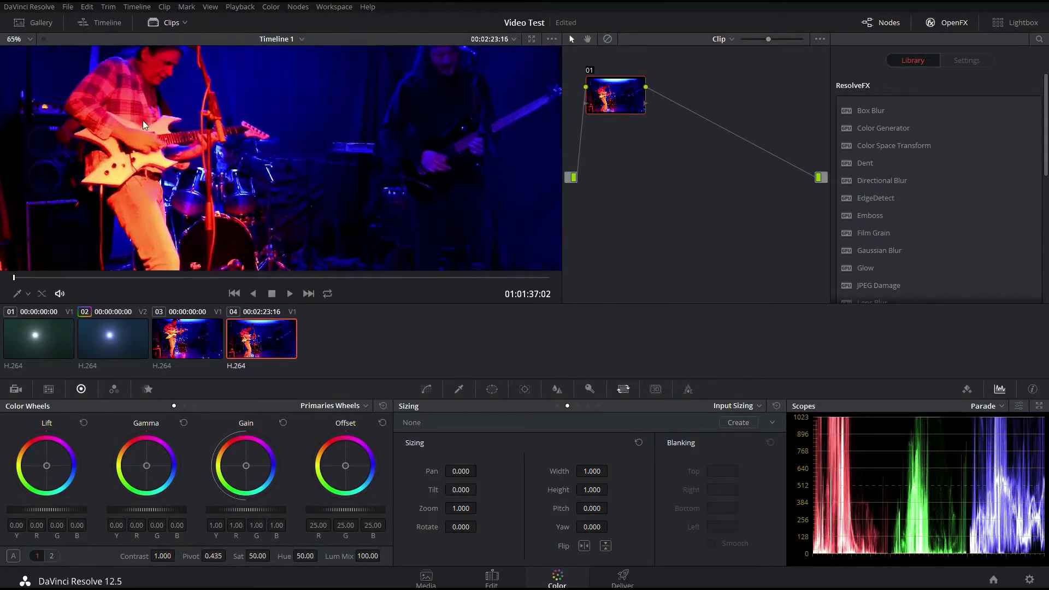
pyautogui.scroll(3, 145, 125)
pyautogui.scroll(-2, 119, 165)
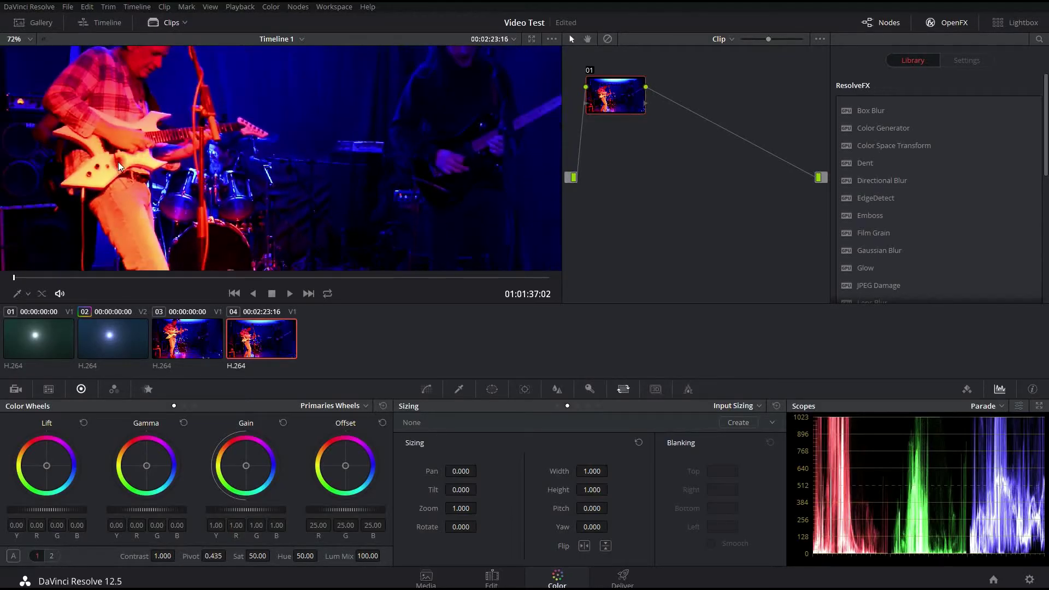
pyautogui.scroll(-2, 119, 166)
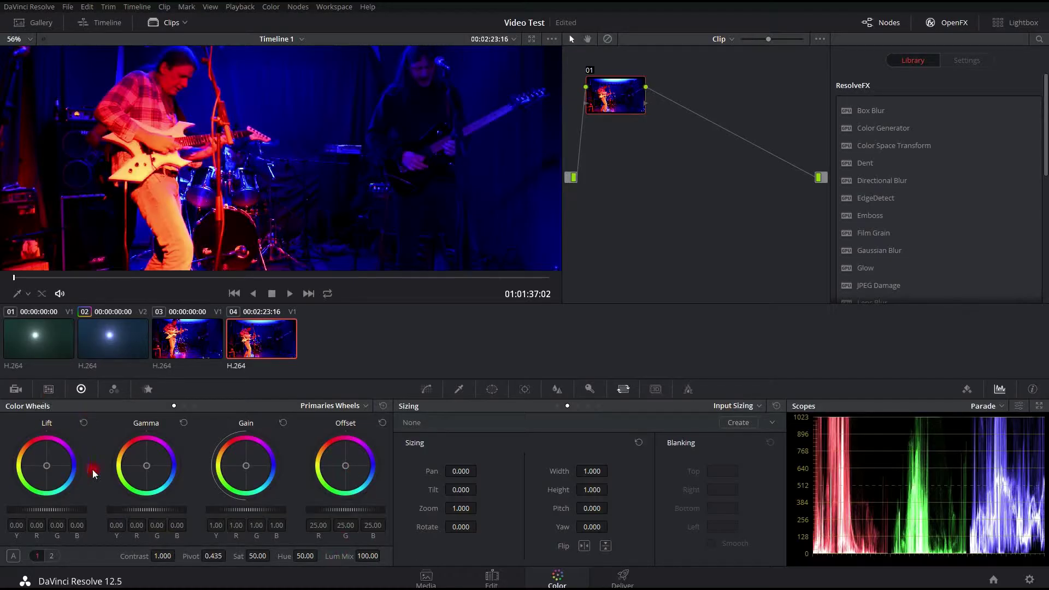
# - In Primaries Bars, pull the Gain red bar down to 0.29, then view a later frame
pyautogui.click(185, 407)
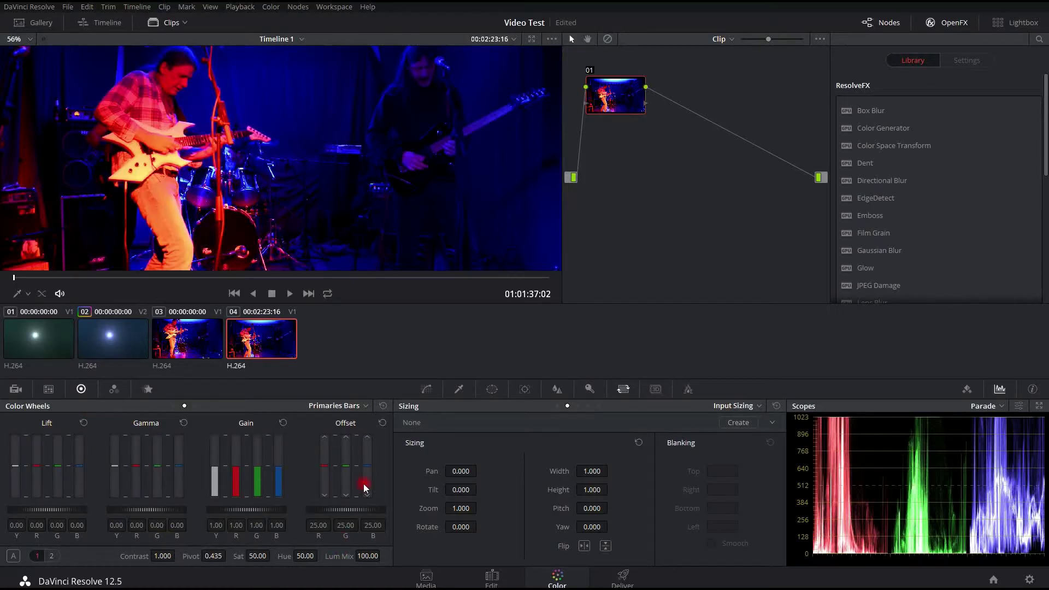
pyautogui.moveTo(238, 472); pyautogui.dragTo(218, 519)
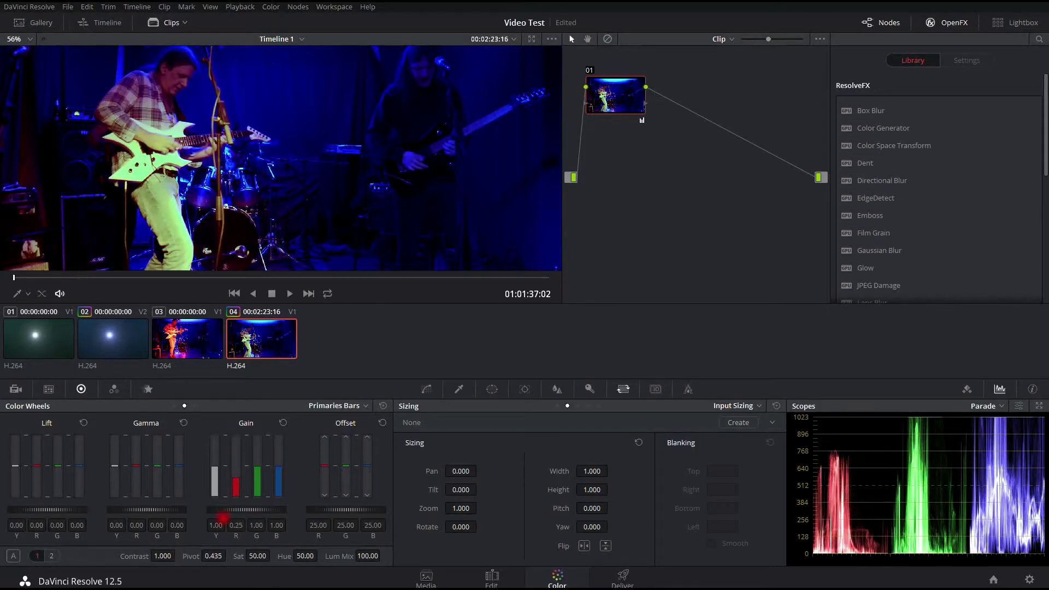
pyautogui.click(181, 282)
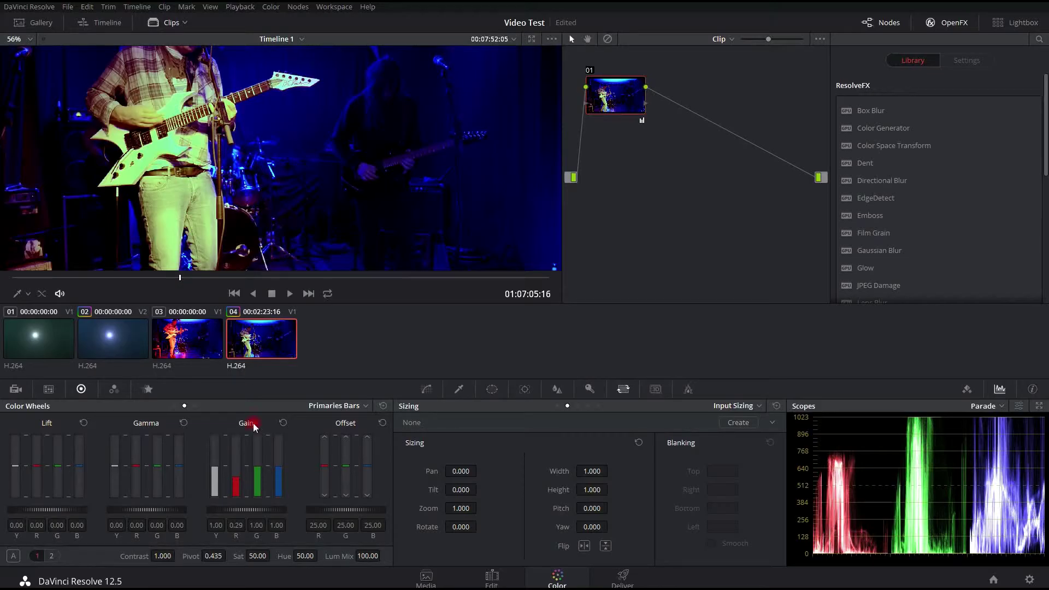
# - Reset gain, then set red gain 0.40, lift -0.04 and contrast 1.008
pyautogui.click(282, 422)
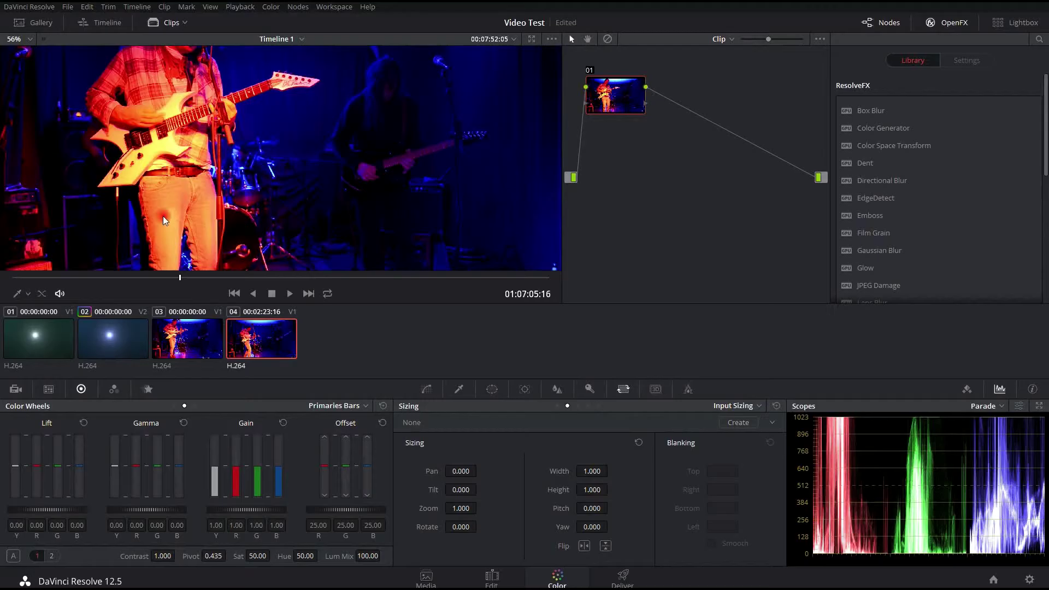
pyautogui.moveTo(234, 467)
pyautogui.mouseDown()
pyautogui.moveTo(216, 525)
pyautogui.moveTo(221, 509)
pyautogui.mouseUp()
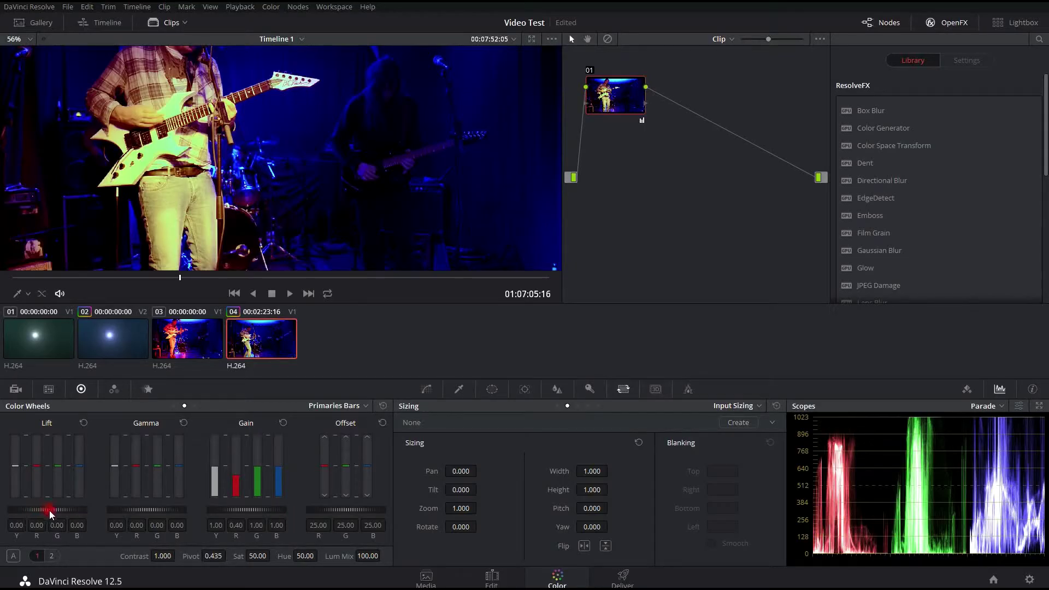
pyautogui.moveTo(48, 509); pyautogui.dragTo(17, 498)
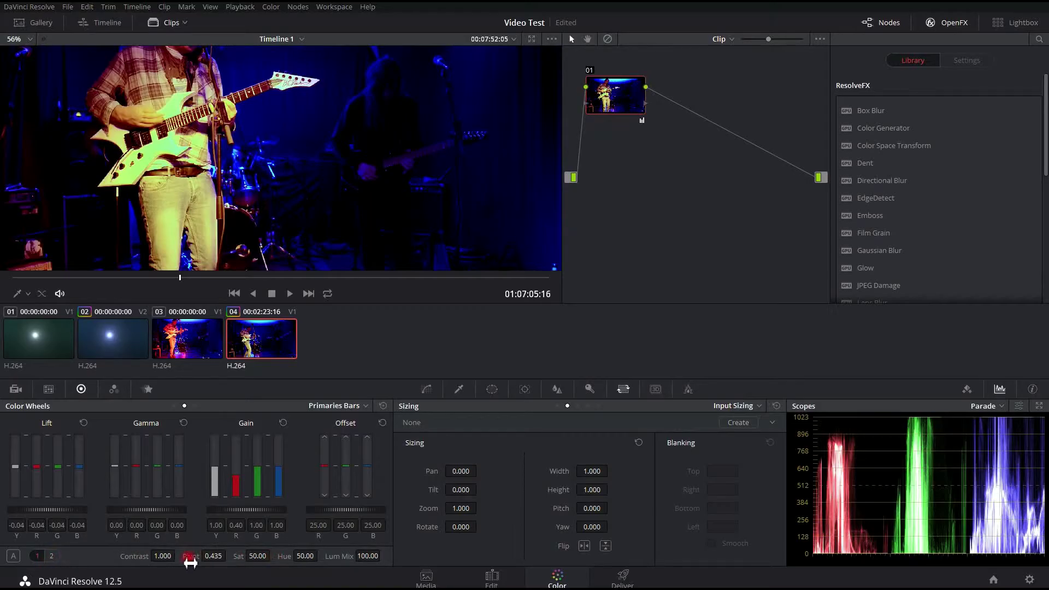
pyautogui.moveTo(163, 556)
pyautogui.mouseDown()
pyautogui.moveTo(138, 553)
pyautogui.moveTo(186, 550)
pyautogui.moveTo(165, 554)
pyautogui.mouseUp()
# - Go to adjustment page 2 and start adjusting midtone detail (MD)
pyautogui.click(53, 555)
pyautogui.click(211, 556)
pyautogui.moveTo(212, 560); pyautogui.dragTo(211, 561)
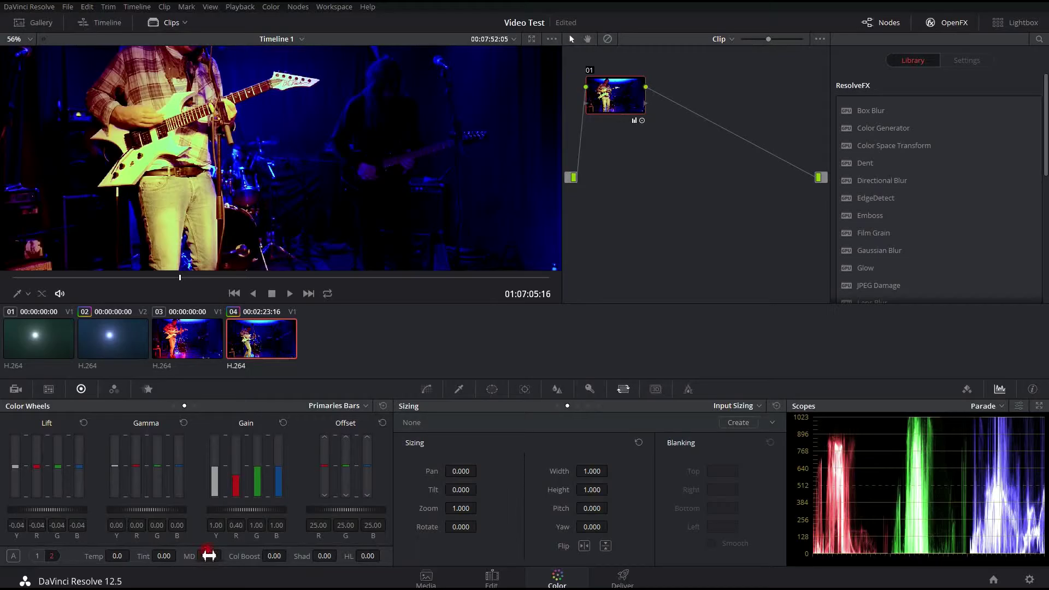
# - Drag the MD field on adjustment page 2 up to 53.50
pyautogui.scroll(2, 153, 98)
pyautogui.scroll(2, 142, 118)
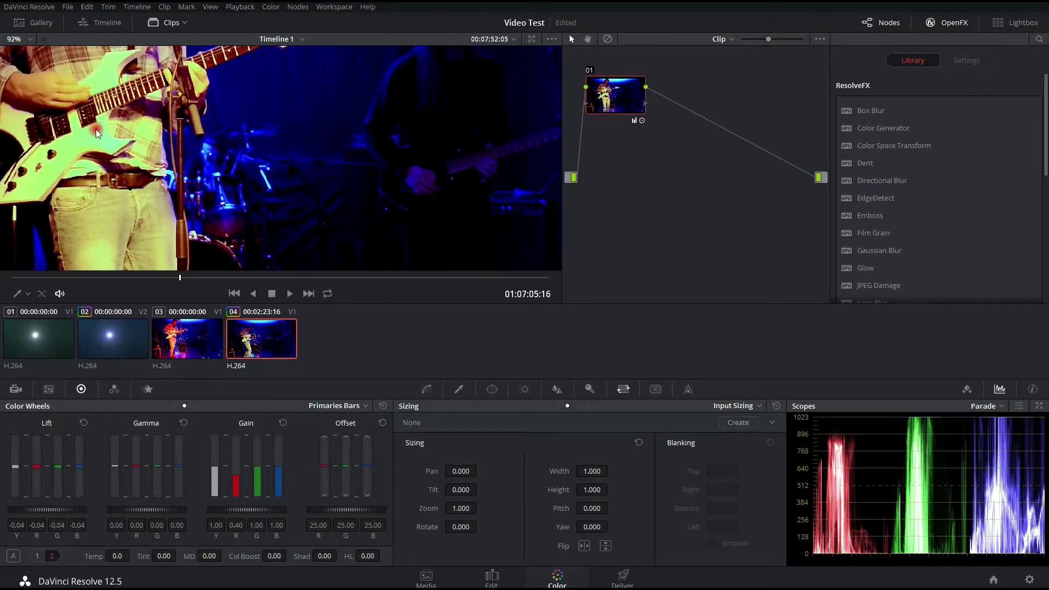
pyautogui.moveTo(207, 557)
pyautogui.mouseDown()
pyautogui.moveTo(552, 490)
pyautogui.moveTo(429, 508)
pyautogui.mouseUp()
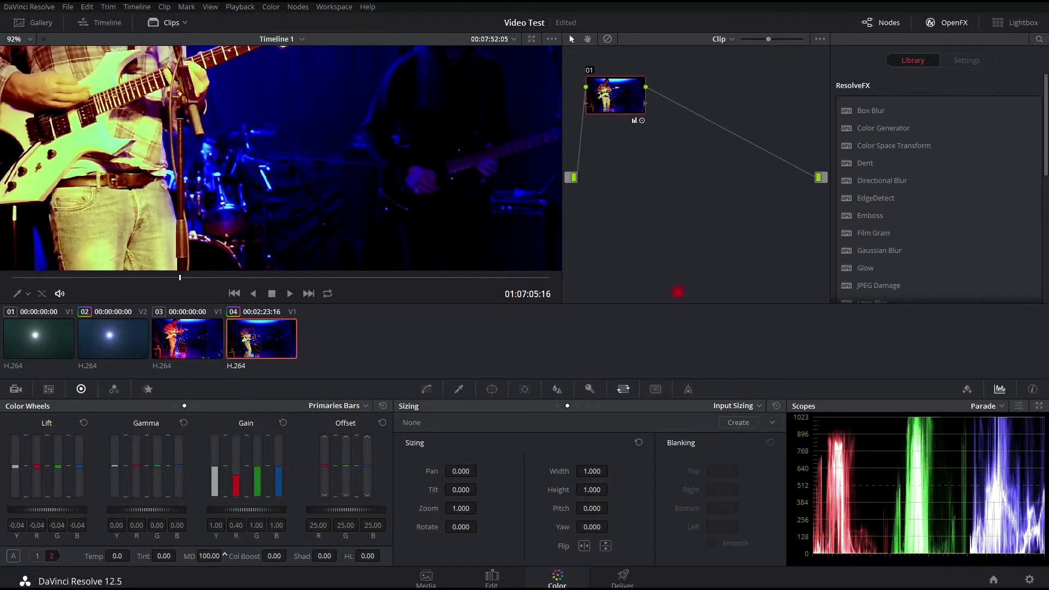
pyautogui.moveTo(150, 301)
pyautogui.mouseDown()
pyautogui.moveTo(736, 300)
pyautogui.moveTo(605, 297)
pyautogui.moveTo(867, 280)
pyautogui.moveTo(686, 309)
pyautogui.moveTo(874, 297)
pyautogui.moveTo(768, 297)
pyautogui.moveTo(868, 288)
pyautogui.mouseUp()
pyautogui.moveTo(965, 287)
pyautogui.mouseDown()
pyautogui.moveTo(808, 288)
pyautogui.moveTo(913, 283)
pyautogui.moveTo(218, 548)
pyautogui.mouseUp()
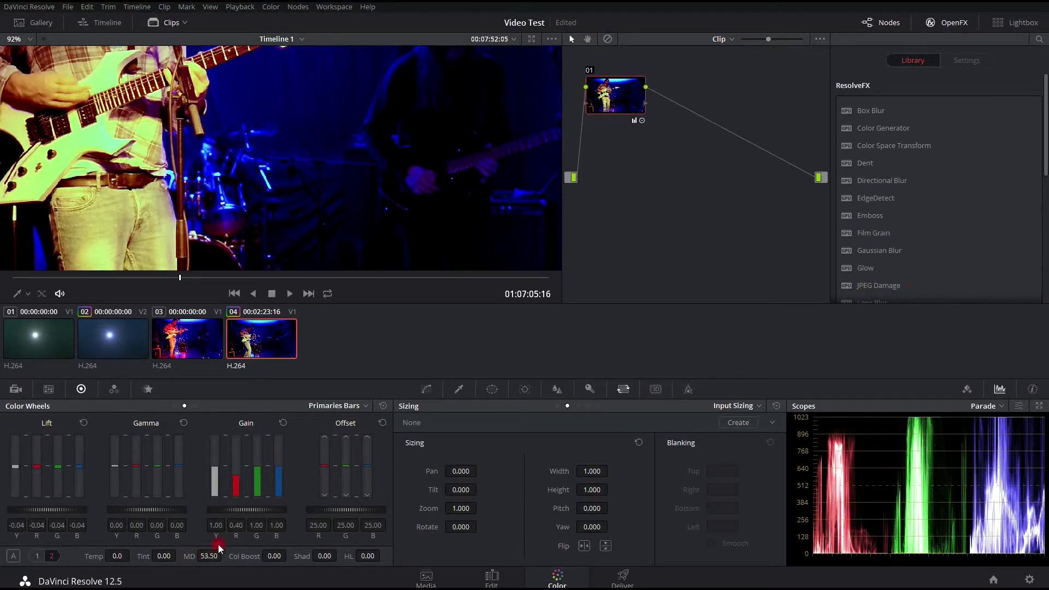
# - In the Blur palette, try a blur radius and reset it to default
pyautogui.click(562, 387)
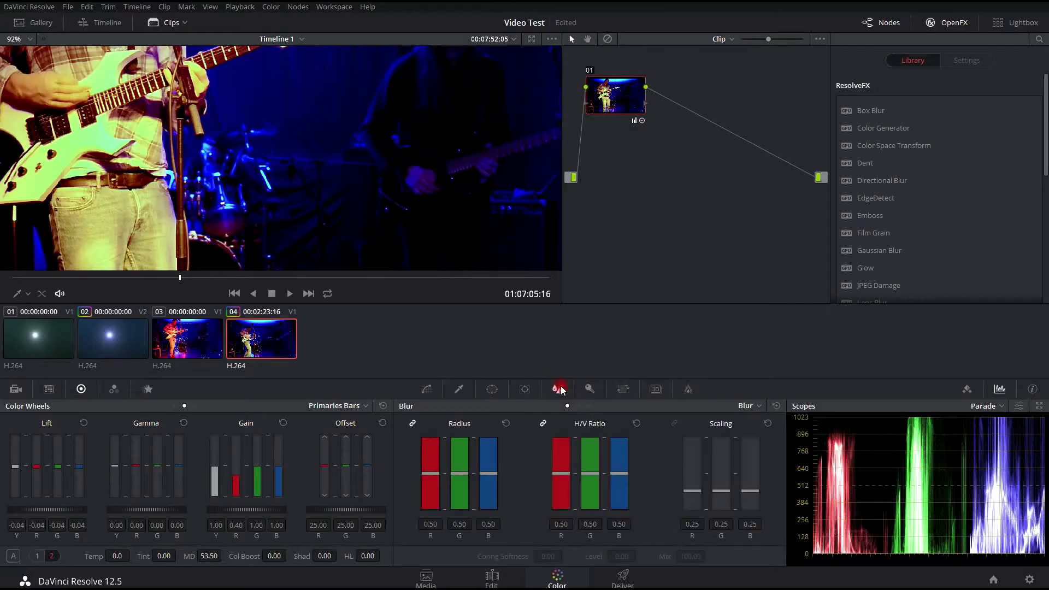
pyautogui.click(750, 406)
pyautogui.moveTo(428, 473)
pyautogui.mouseDown()
pyautogui.moveTo(420, 503)
pyautogui.moveTo(429, 480)
pyautogui.mouseUp()
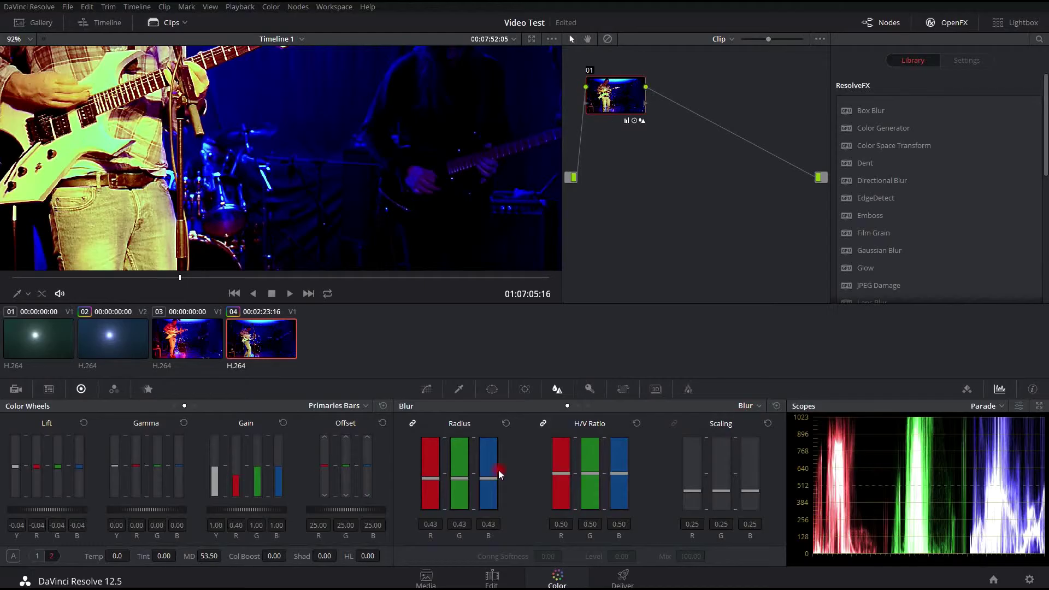
pyautogui.click(503, 424)
# - Switch the mode to Sharpen and set the linked Radius to 0.49
pyautogui.click(757, 406)
pyautogui.click(763, 431)
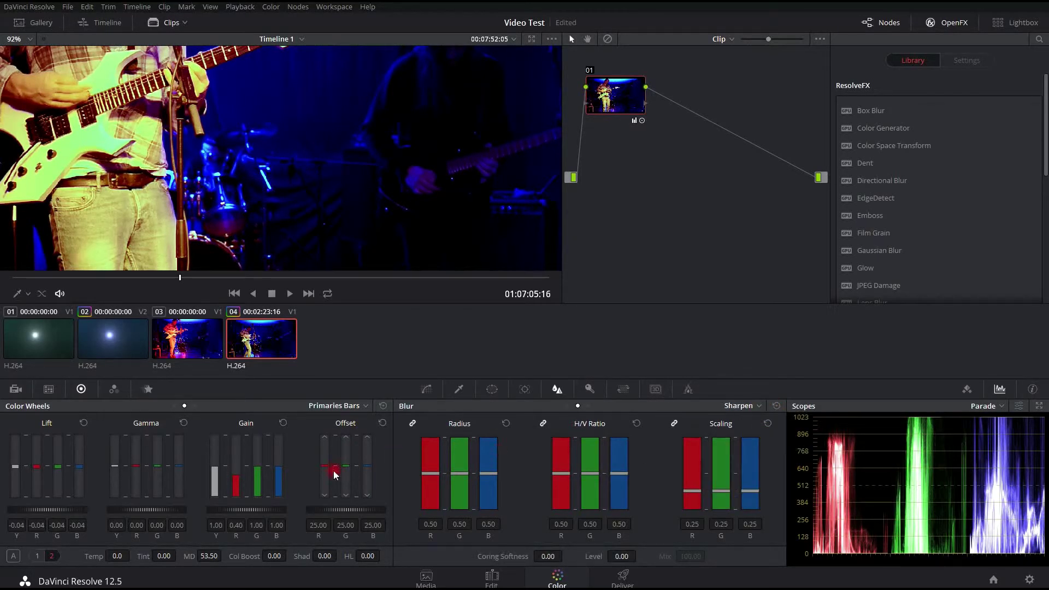
pyautogui.moveTo(424, 473); pyautogui.dragTo(434, 491)
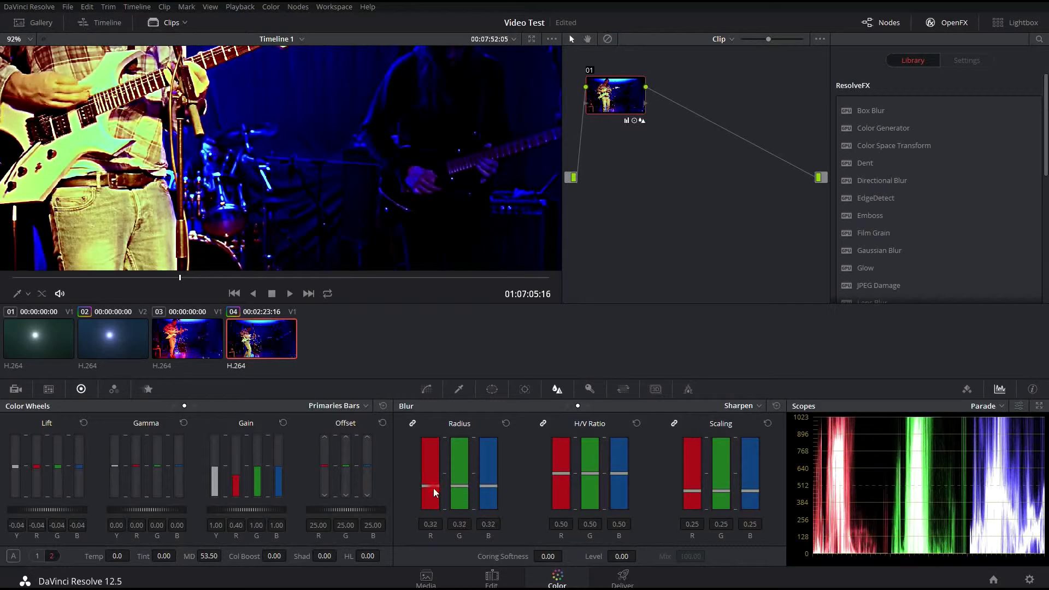
pyautogui.moveTo(433, 490); pyautogui.dragTo(437, 474)
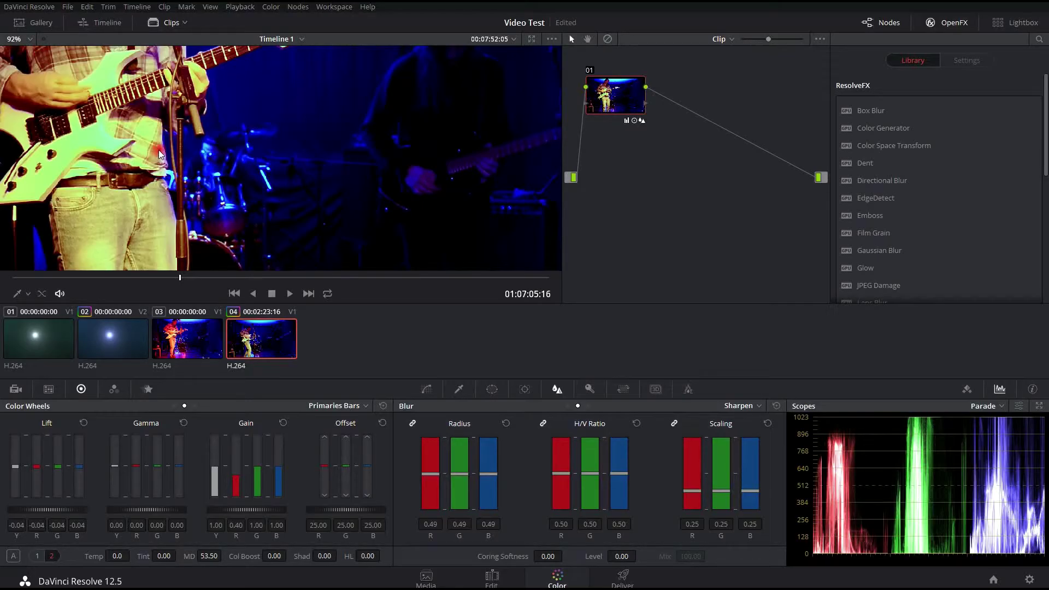
pyautogui.scroll(-2, 156, 149)
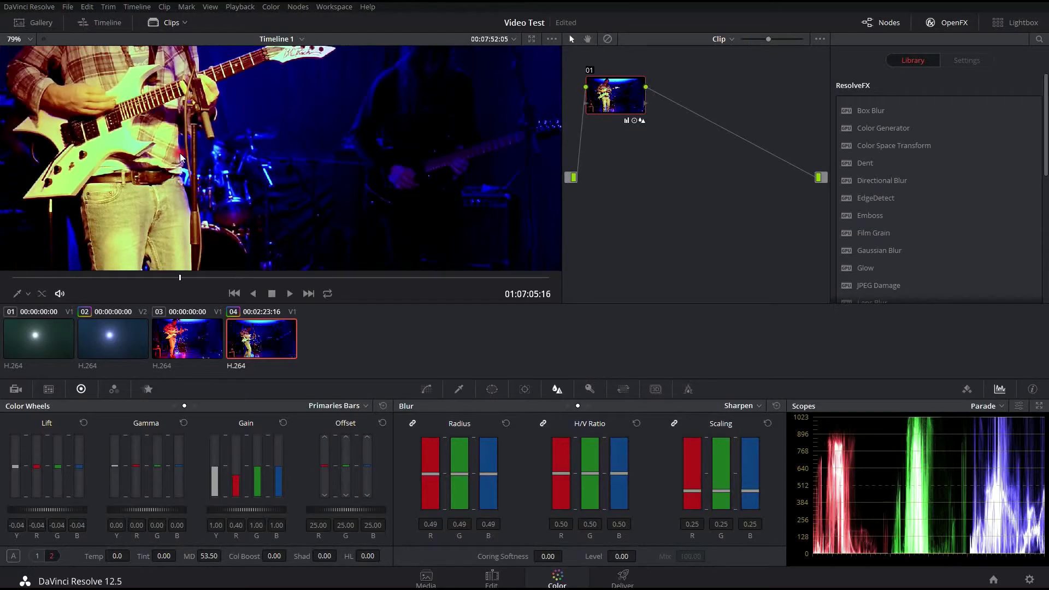
pyautogui.scroll(-2, 170, 154)
pyautogui.scroll(-2, 186, 162)
pyautogui.scroll(-1, 187, 162)
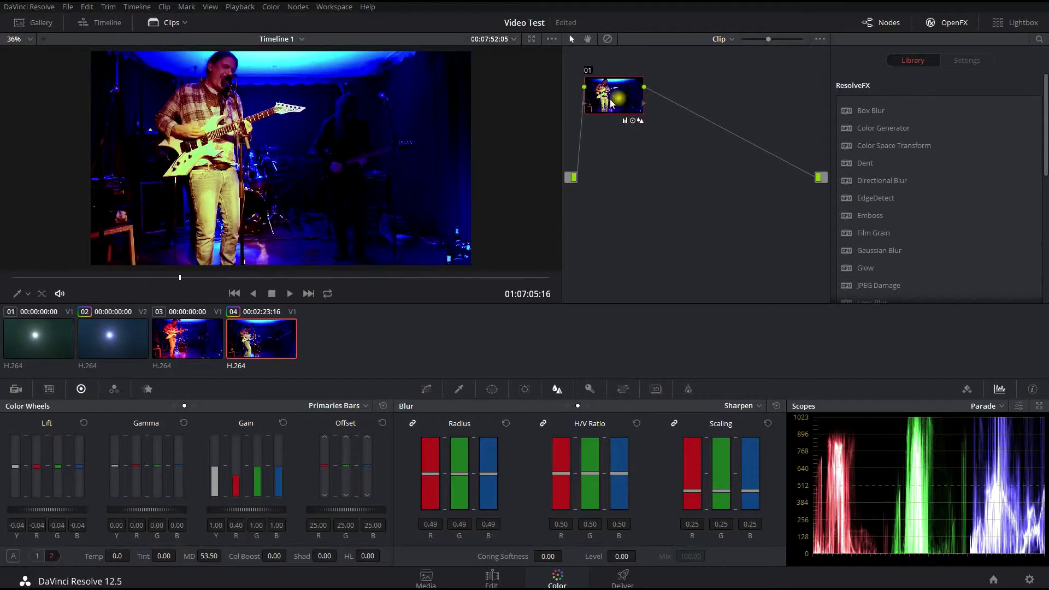
# - Add a new Corrector node to the node graph after node 01
pyautogui.moveTo(621, 108); pyautogui.dragTo(610, 109)
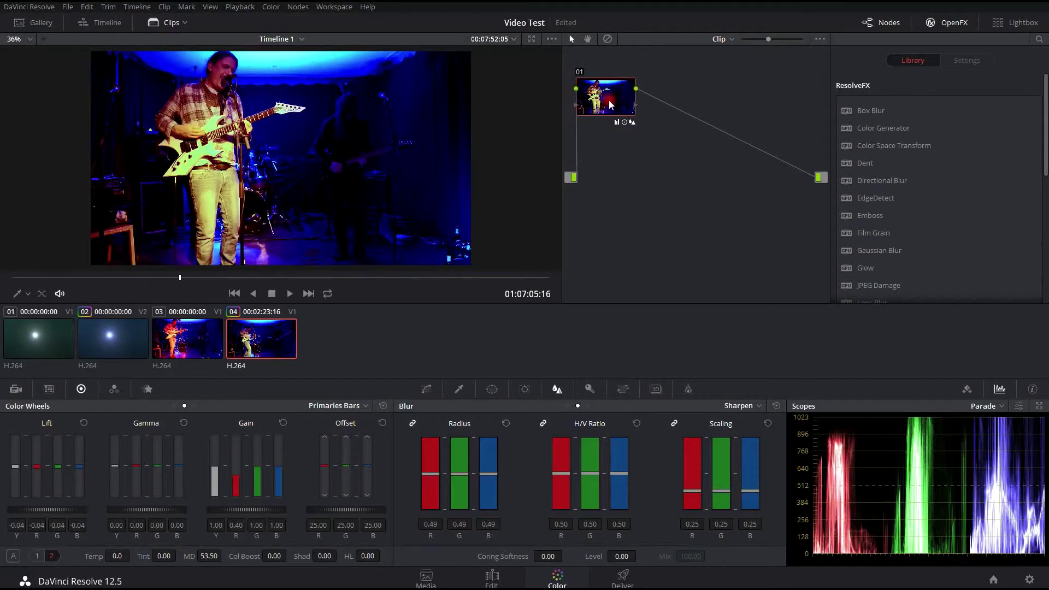
pyautogui.moveTo(608, 98)
pyautogui.click(660, 182)
pyautogui.rightClick(676, 107)
pyautogui.click(699, 124)
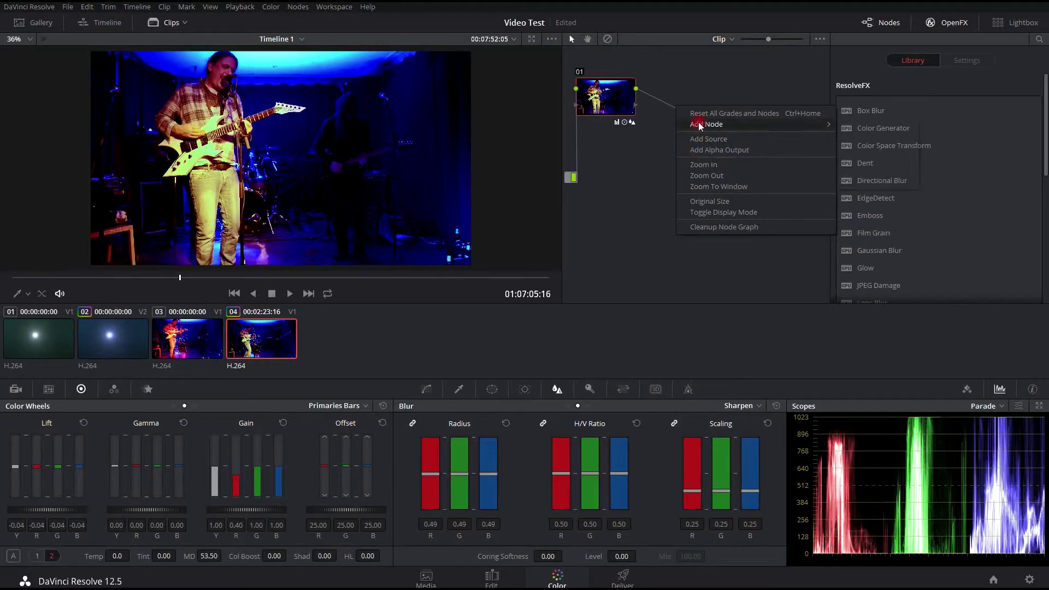
pyautogui.click(770, 121)
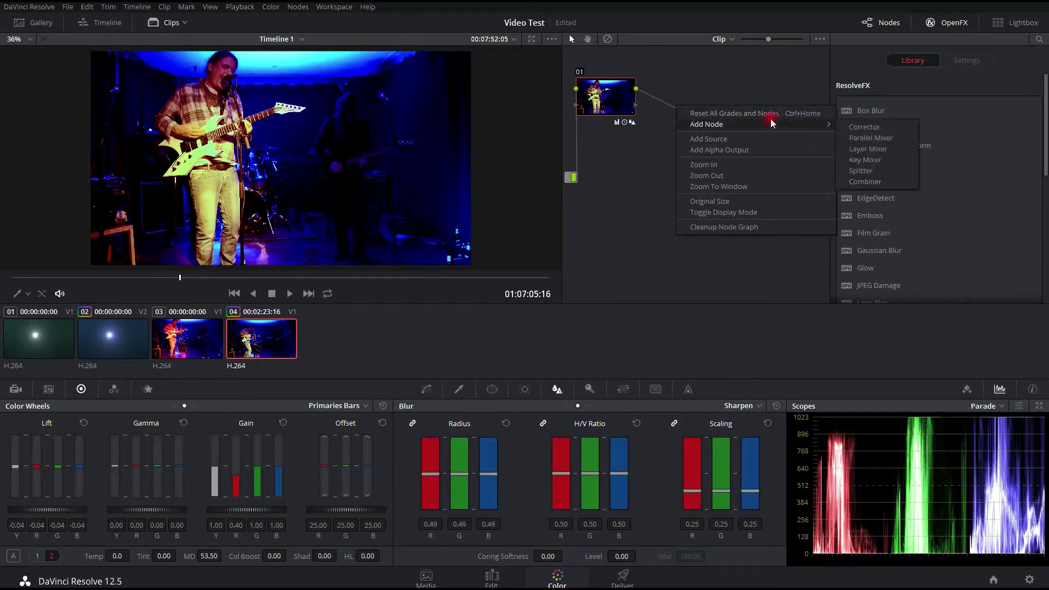
pyautogui.click(864, 127)
pyautogui.click(696, 120)
# - Place node 02 between node 01 and the output
pyautogui.moveTo(696, 119); pyautogui.dragTo(704, 108)
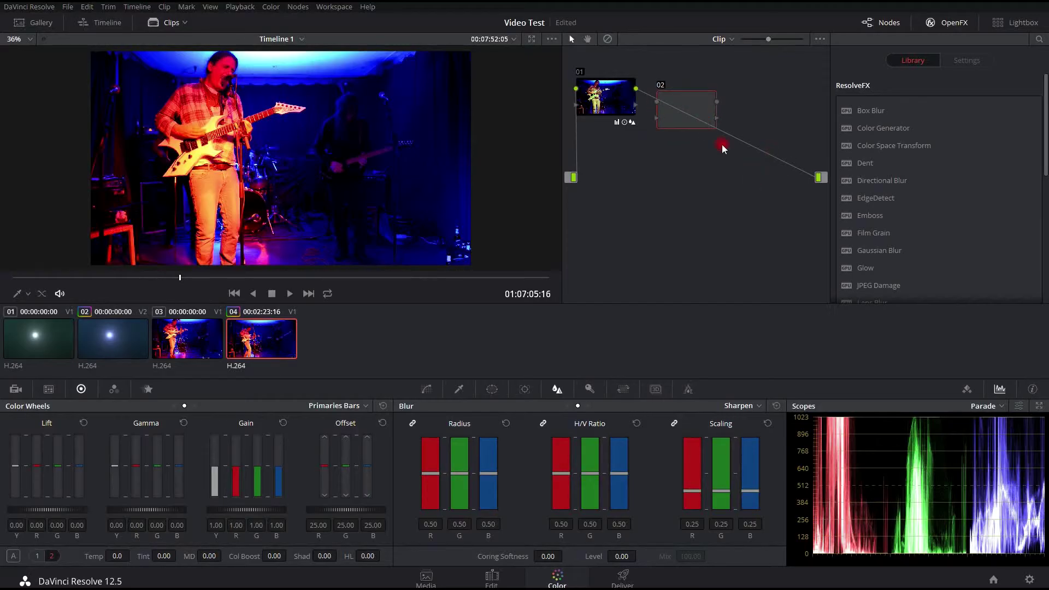
pyautogui.moveTo(685, 113)
pyautogui.mouseDown()
pyautogui.moveTo(680, 146)
pyautogui.moveTo(695, 119)
pyautogui.mouseUp()
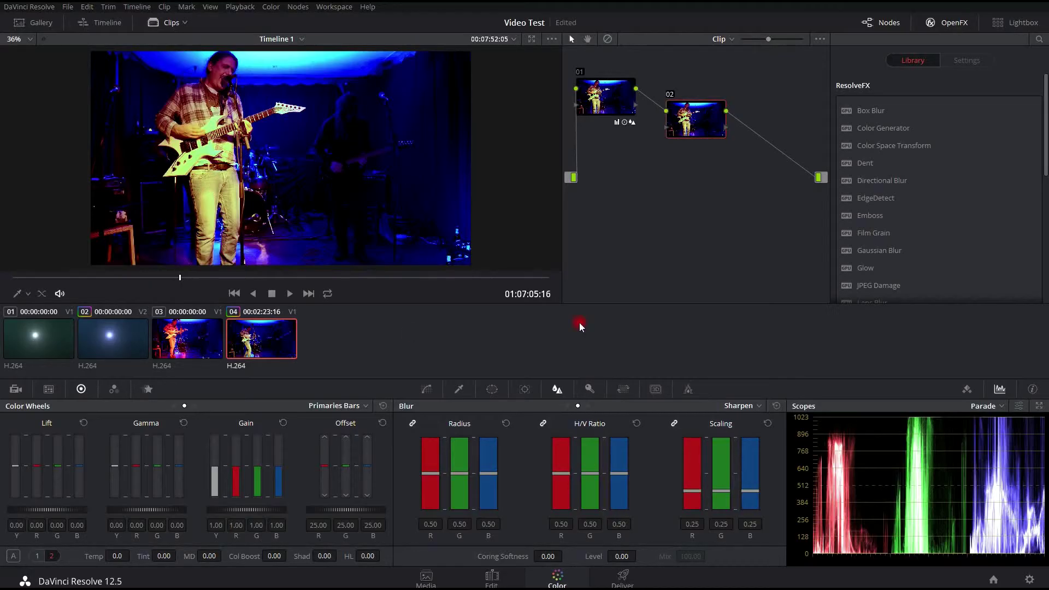
# - On the Deliver page, apply the YouTube render preset at 1080p
pyautogui.click(626, 577)
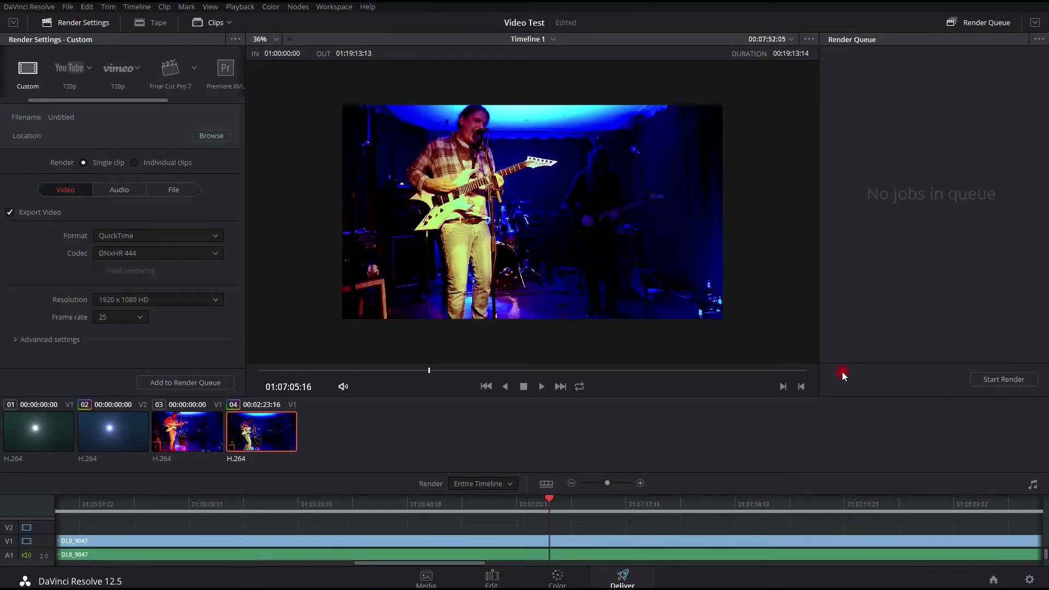
pyautogui.click(85, 71)
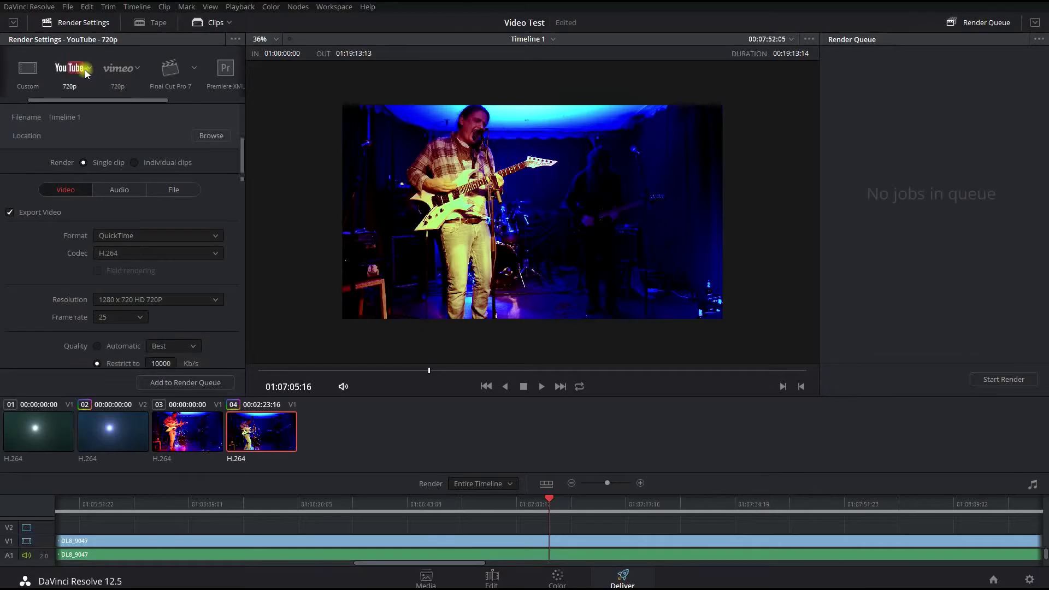
pyautogui.click(93, 67)
pyautogui.click(81, 100)
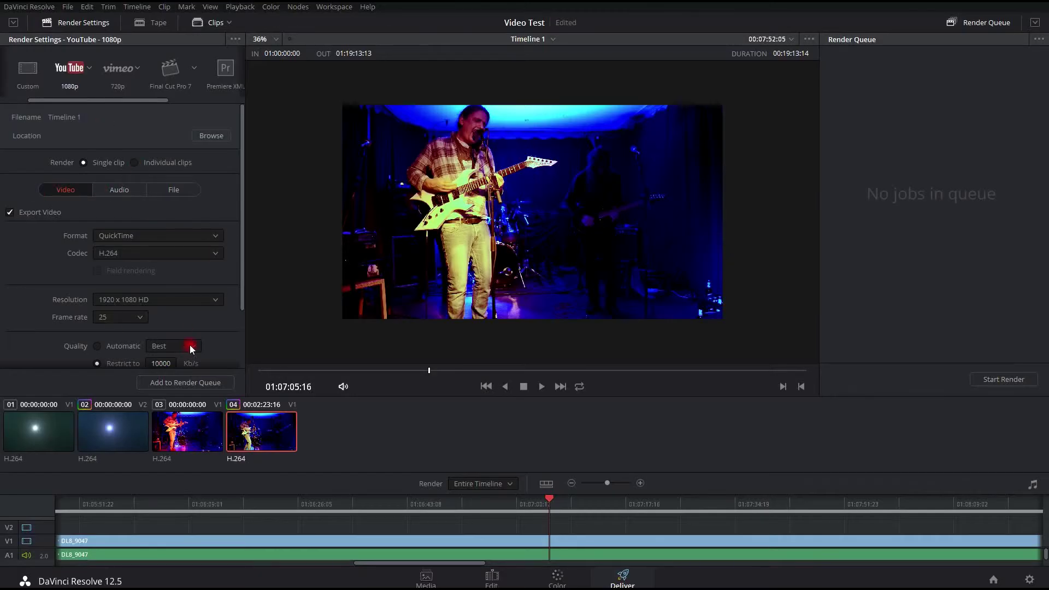
pyautogui.scroll(-3, 168, 254)
pyautogui.scroll(3, 176, 323)
# - Set the audio codec to AAC
pyautogui.click(119, 190)
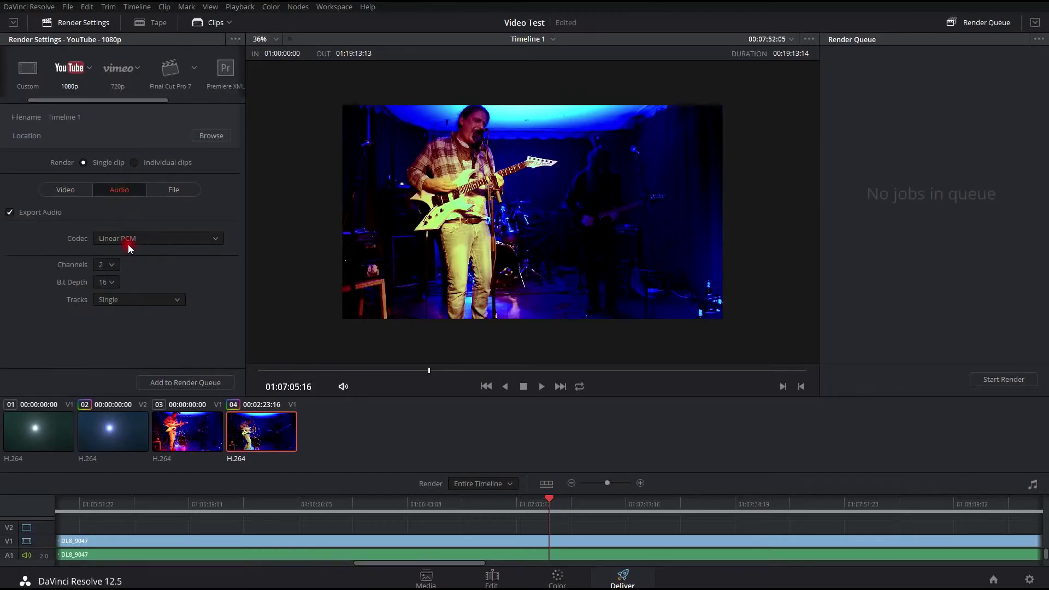
pyautogui.click(127, 241)
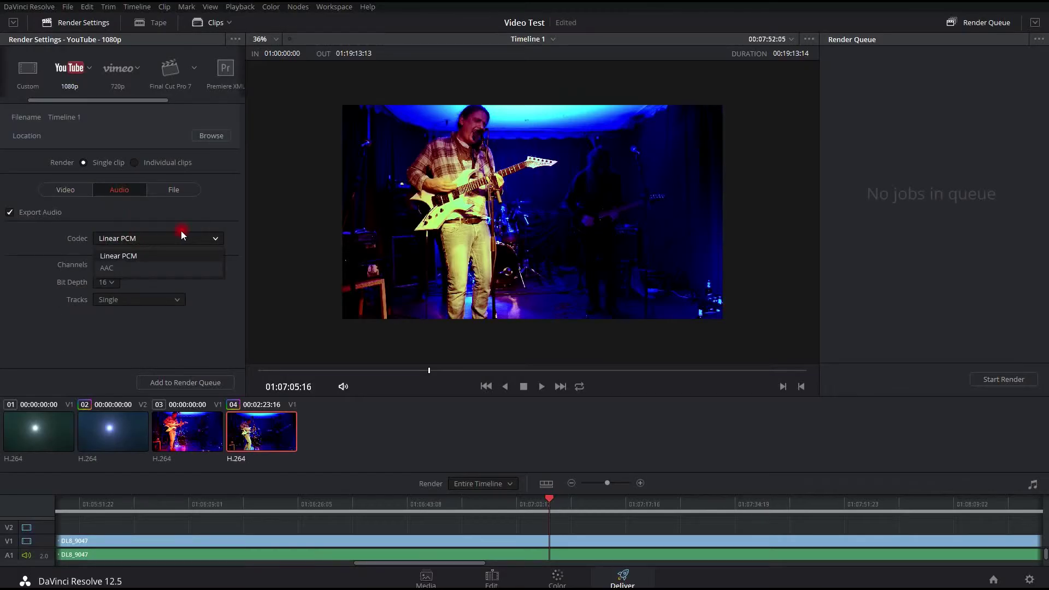
pyautogui.click(155, 266)
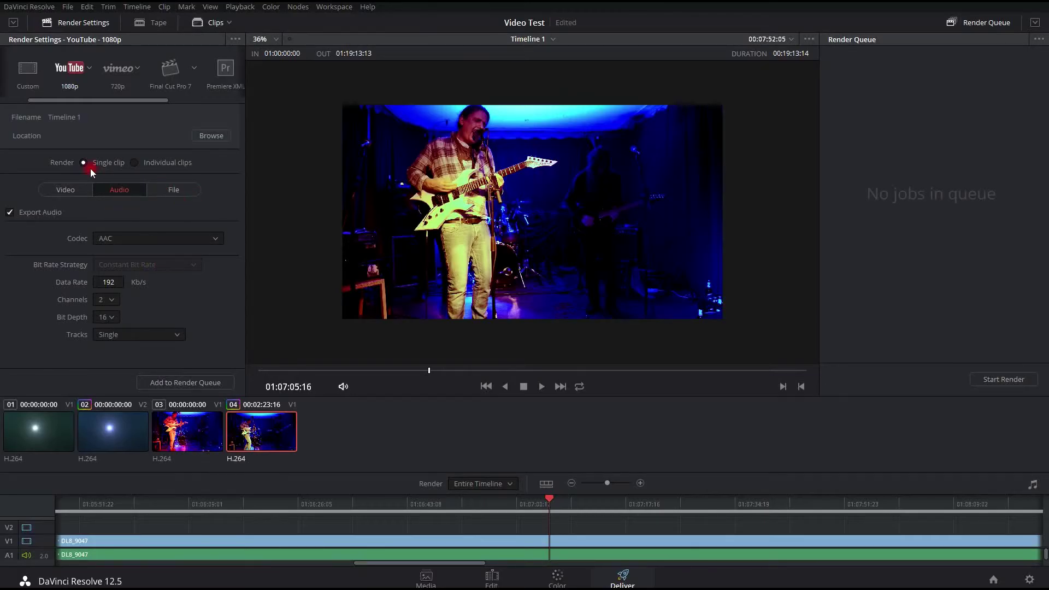
pyautogui.click(75, 186)
pyautogui.click(178, 189)
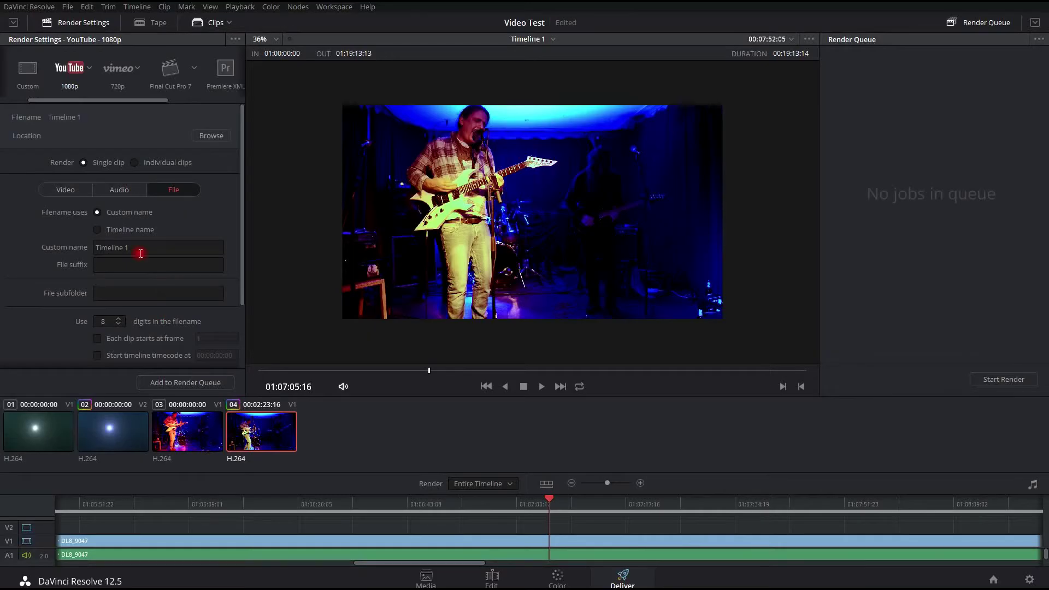
# - Add the timeline to the render queue with the Desktop's Video Fertig folder as destination
pyautogui.click(186, 382)
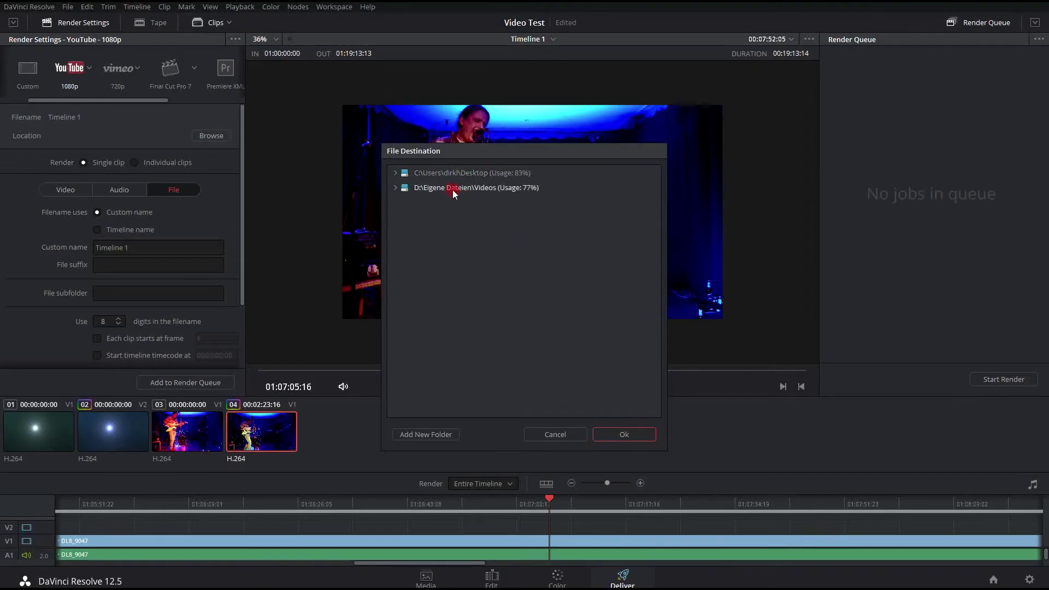
pyautogui.click(430, 172)
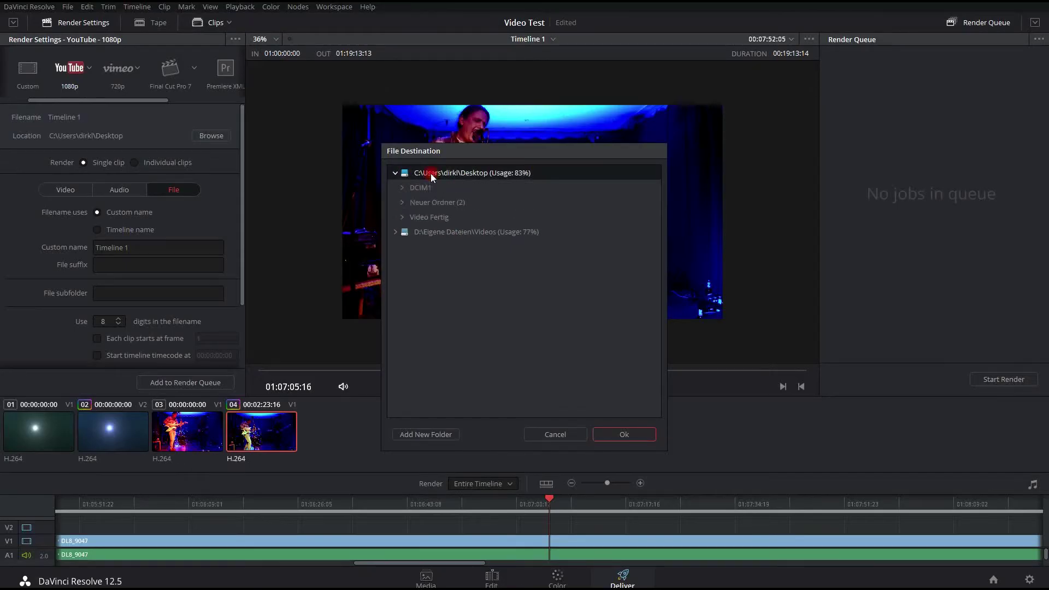
pyautogui.click(434, 220)
pyautogui.click(617, 438)
pyautogui.write('_')
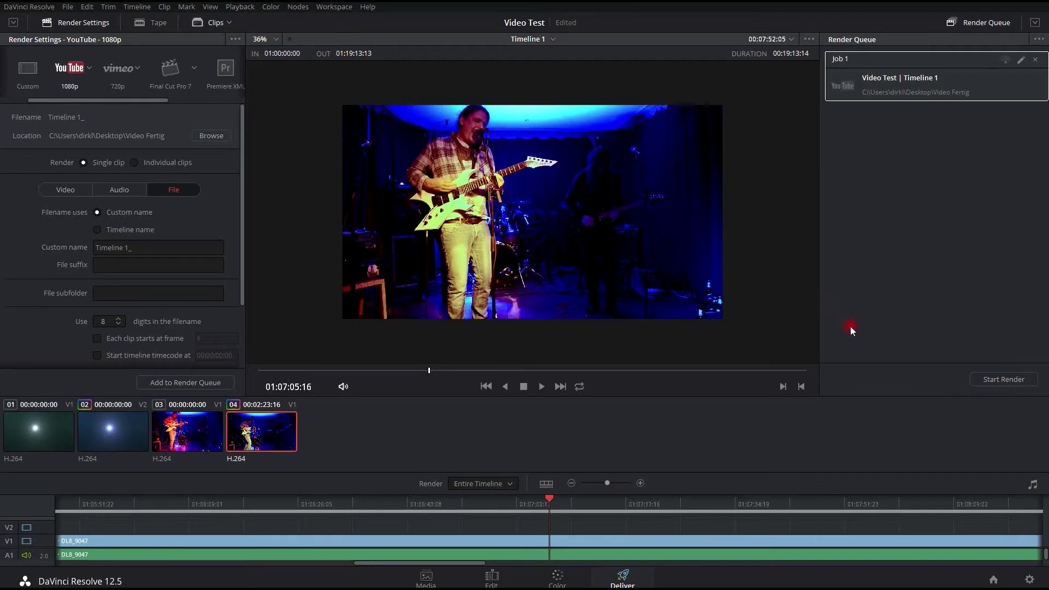
# - Clear Job 1's render status from the render queue
pyautogui.click(2, 7)
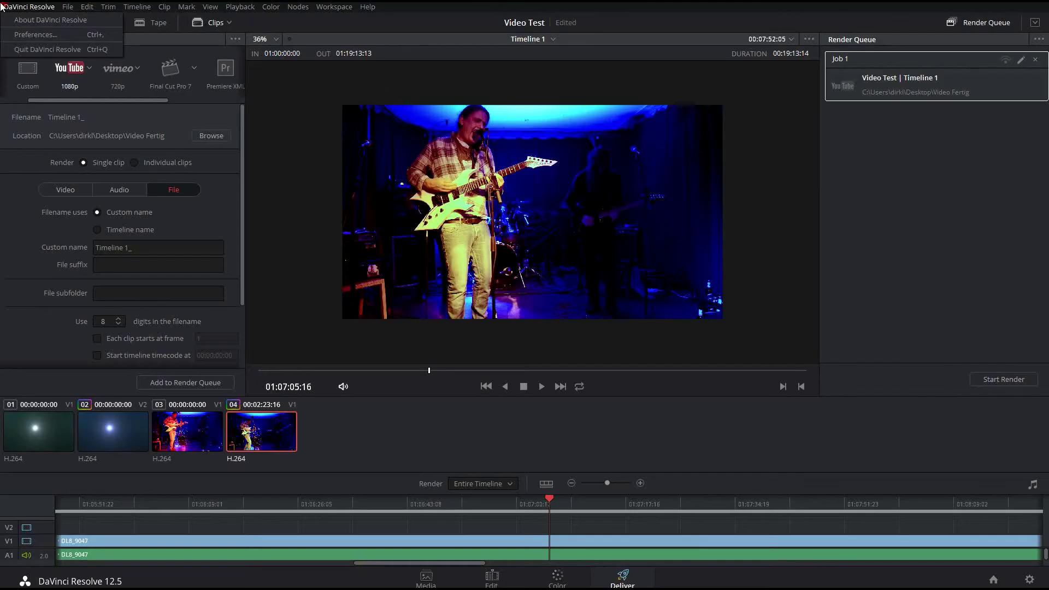
pyautogui.rightClick(931, 66)
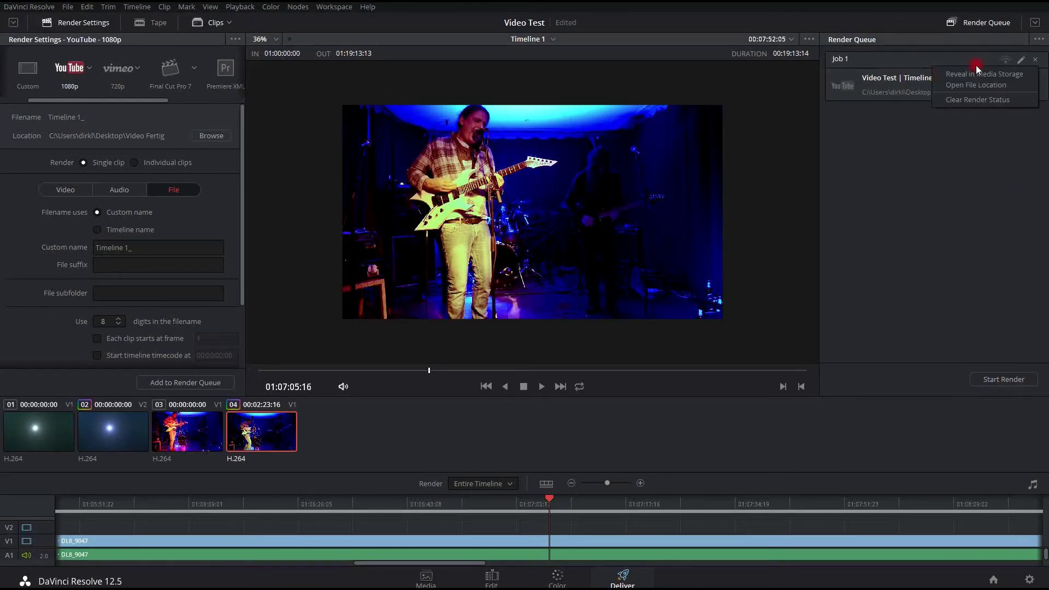
pyautogui.click(1035, 59)
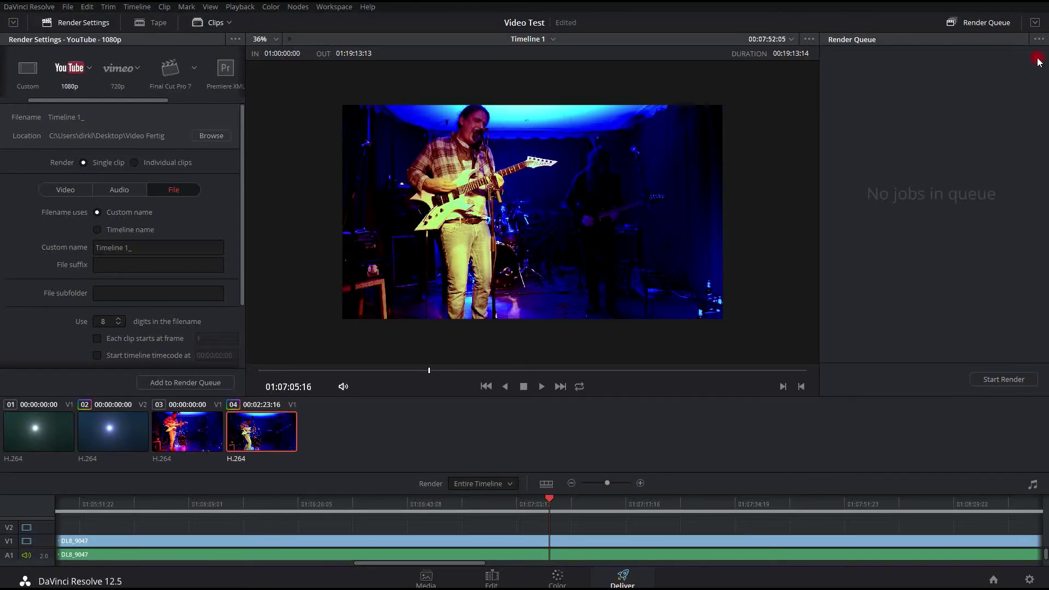
# - Quit DaVinci Resolve without saving the project
pyautogui.click(2, 7)
pyautogui.click(26, 50)
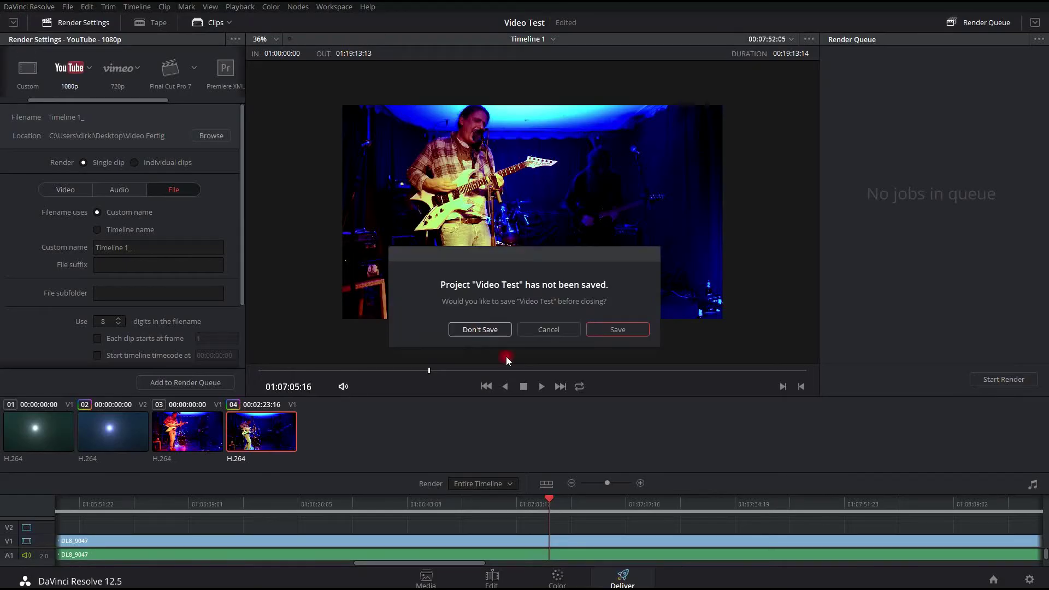
pyautogui.click(480, 330)
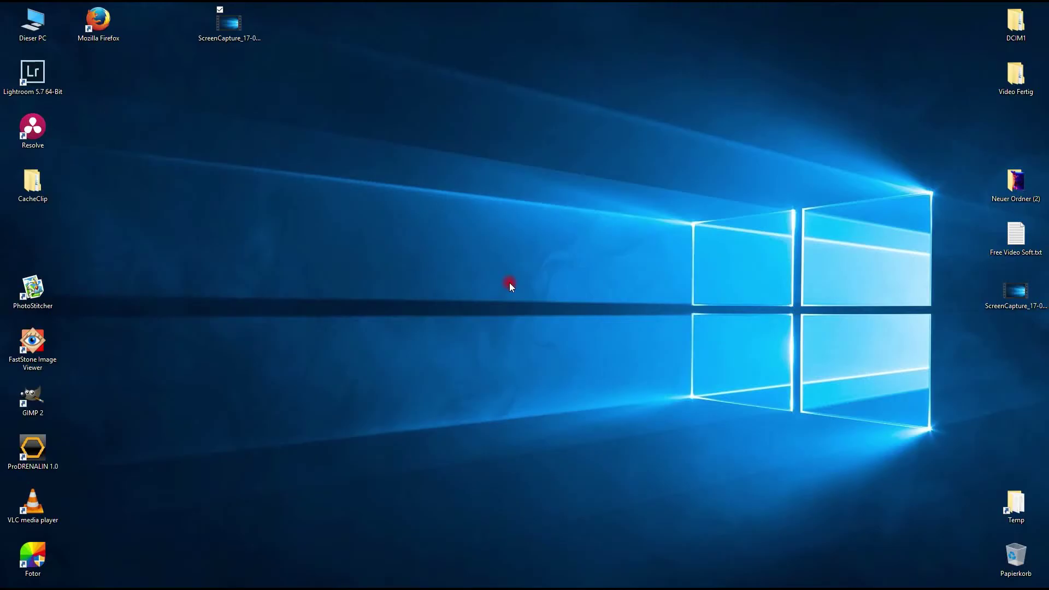
# - Open Free Video Soft.txt and copy the blackmagicdesign DaVinci Resolve URL
pyautogui.doubleClick(1015, 235)
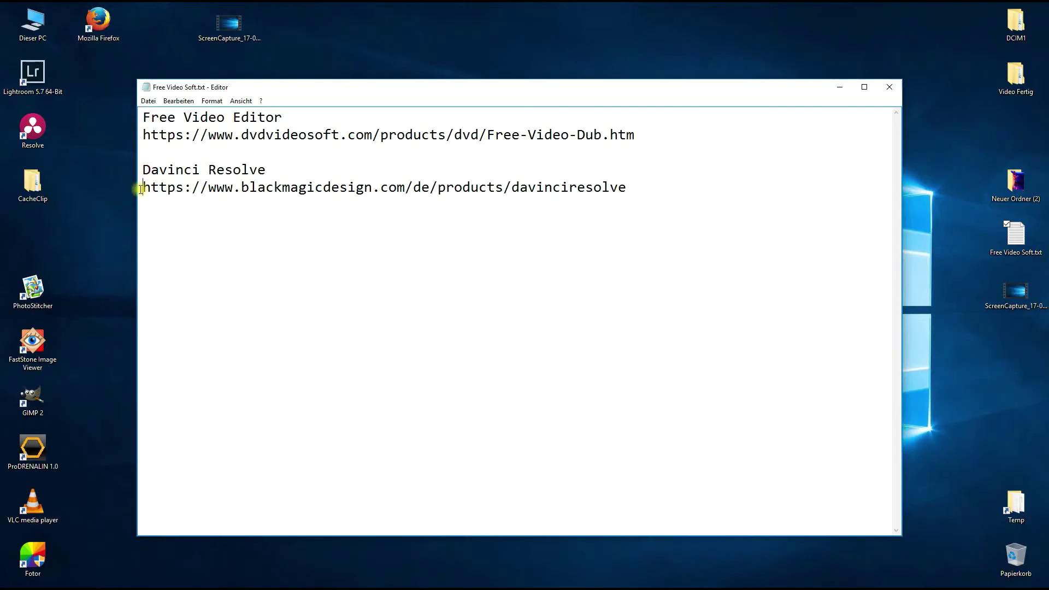
pyautogui.moveTo(141, 187); pyautogui.dragTo(748, 192)
pyautogui.rightClick(601, 187)
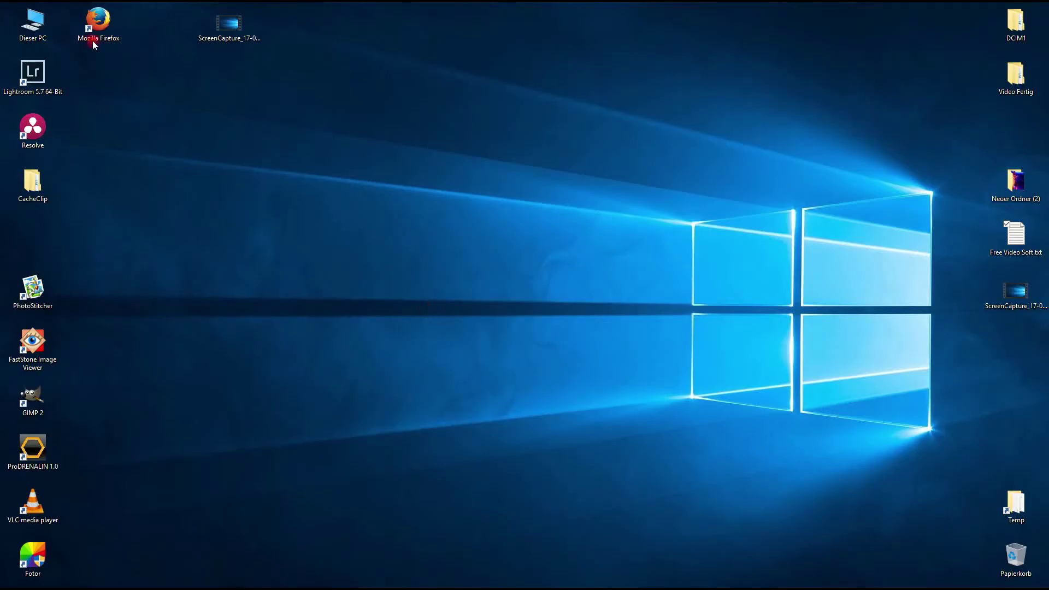
pyautogui.click(101, 29)
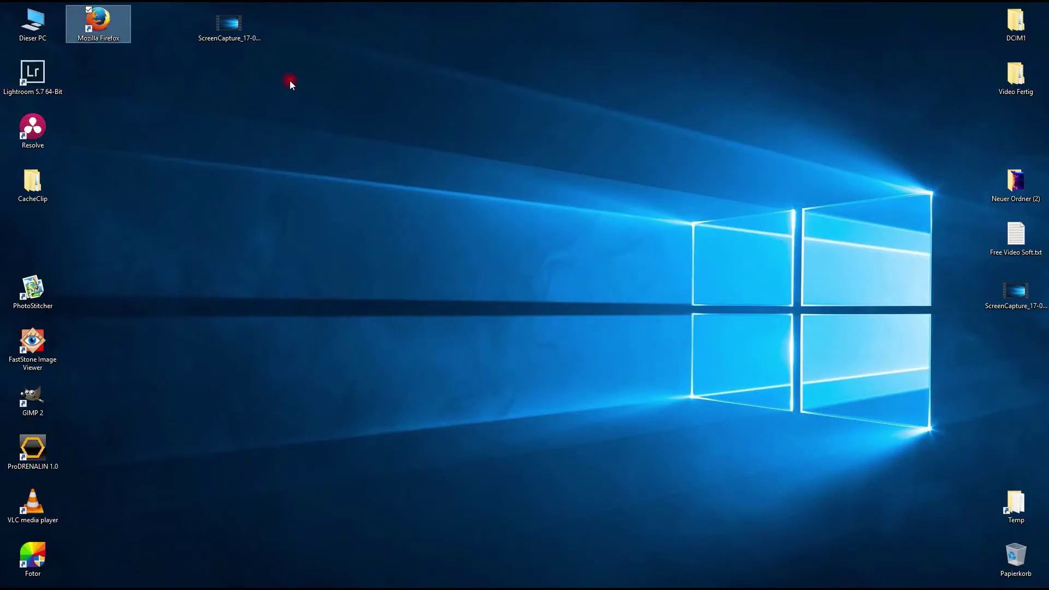
# - Launch Firefox and paste-and-go the copied DaVinci Resolve URL
pyautogui.press('Return')
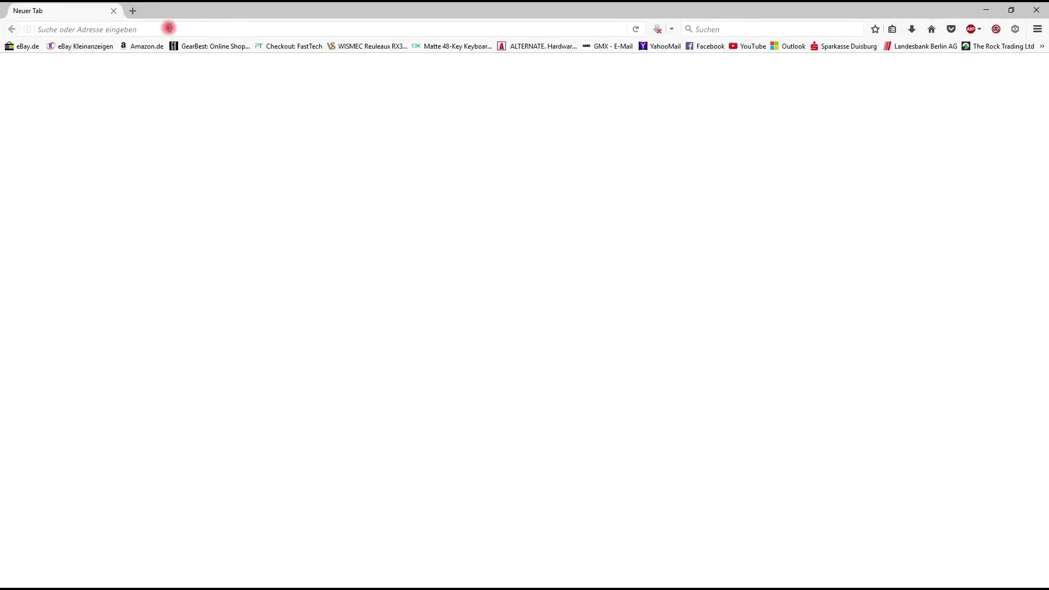
pyautogui.rightClick(168, 28)
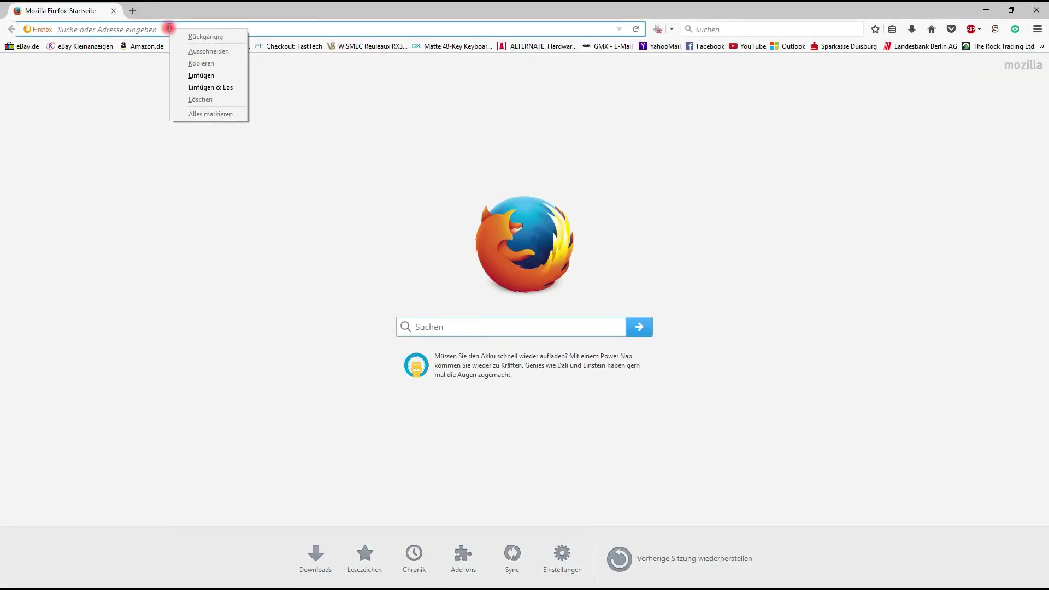
pyautogui.click(195, 87)
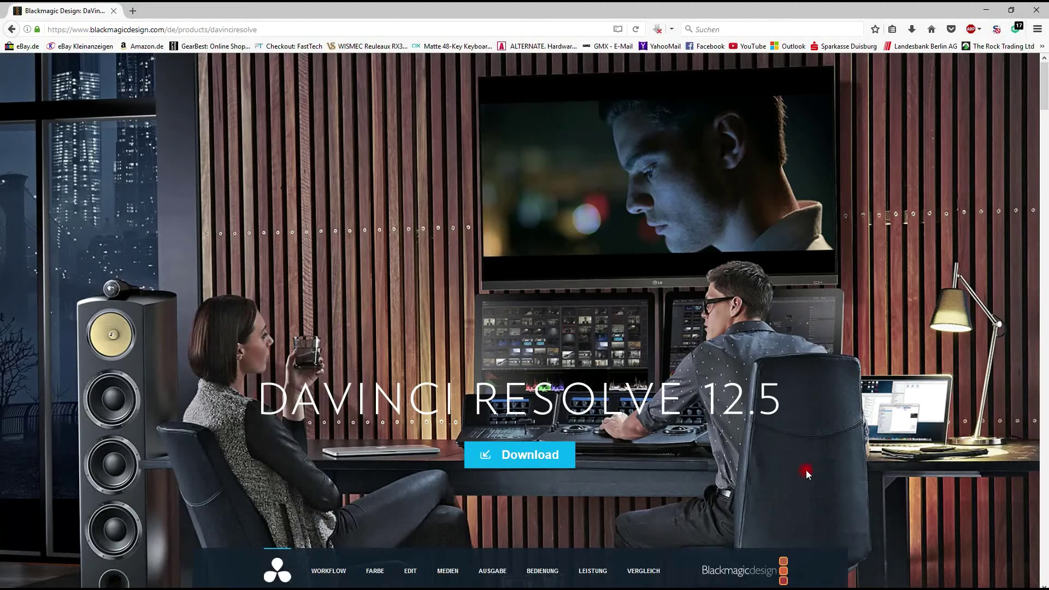
# - Scroll down to the free DaVinci Resolve 12.5 download section
pyautogui.scroll(-5, 502, 370)
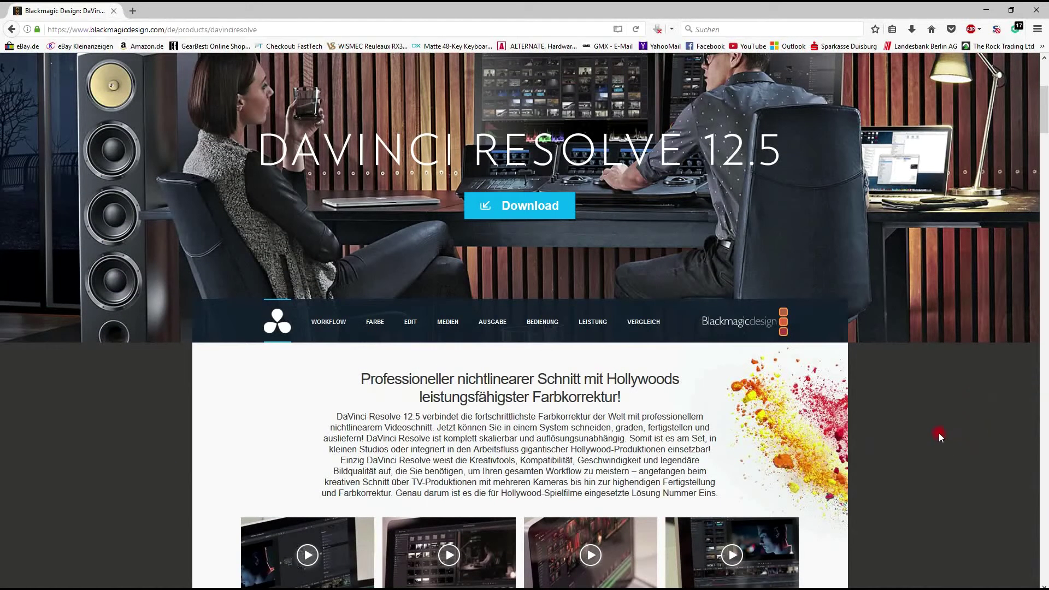
pyautogui.scroll(-6, 938, 431)
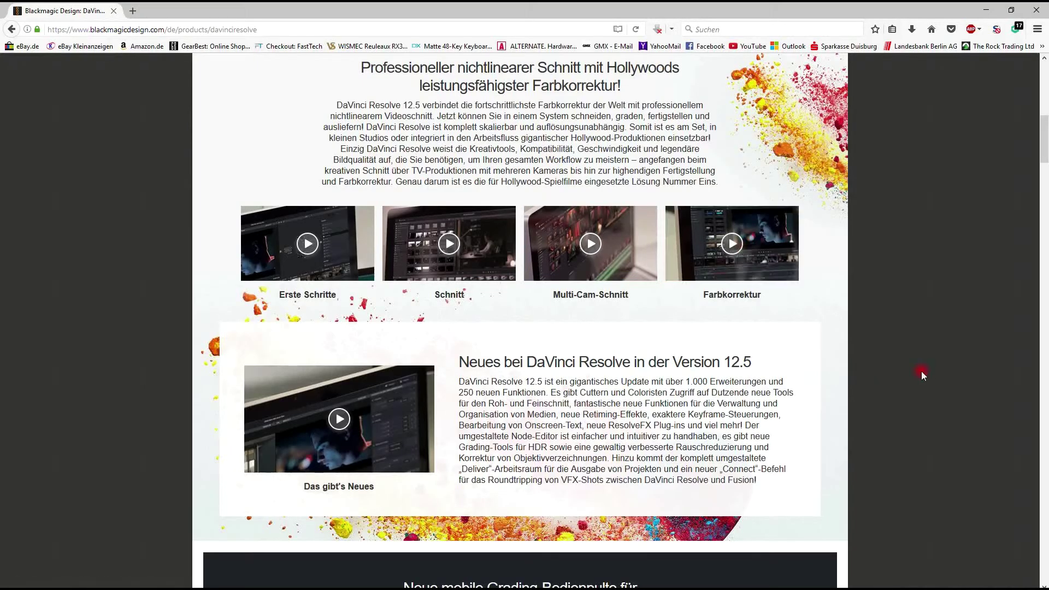
pyautogui.scroll(-5, 918, 372)
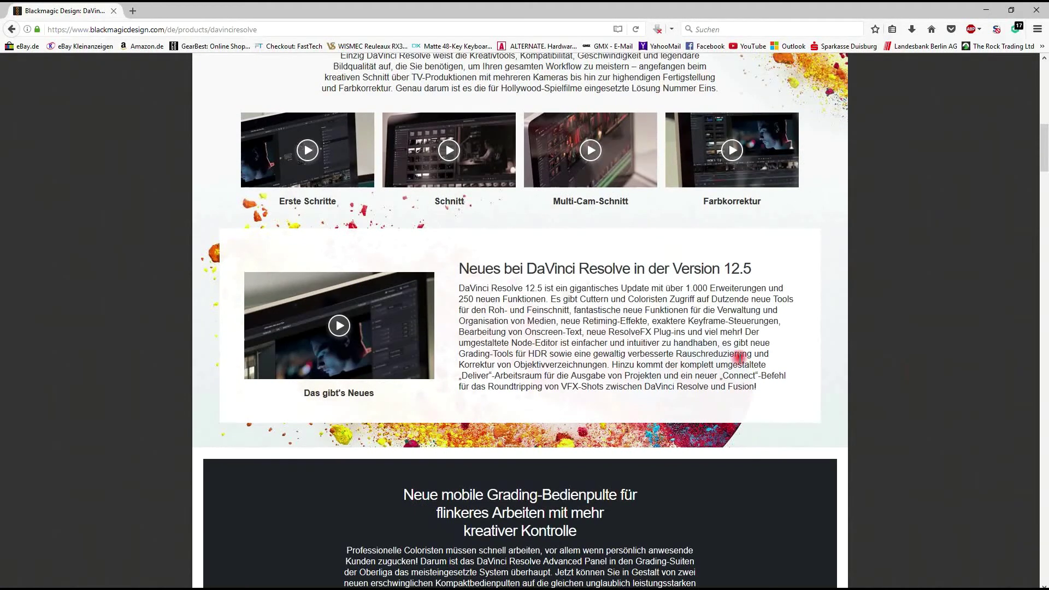
pyautogui.scroll(-10, 574, 267)
pyautogui.scroll(5, 968, 364)
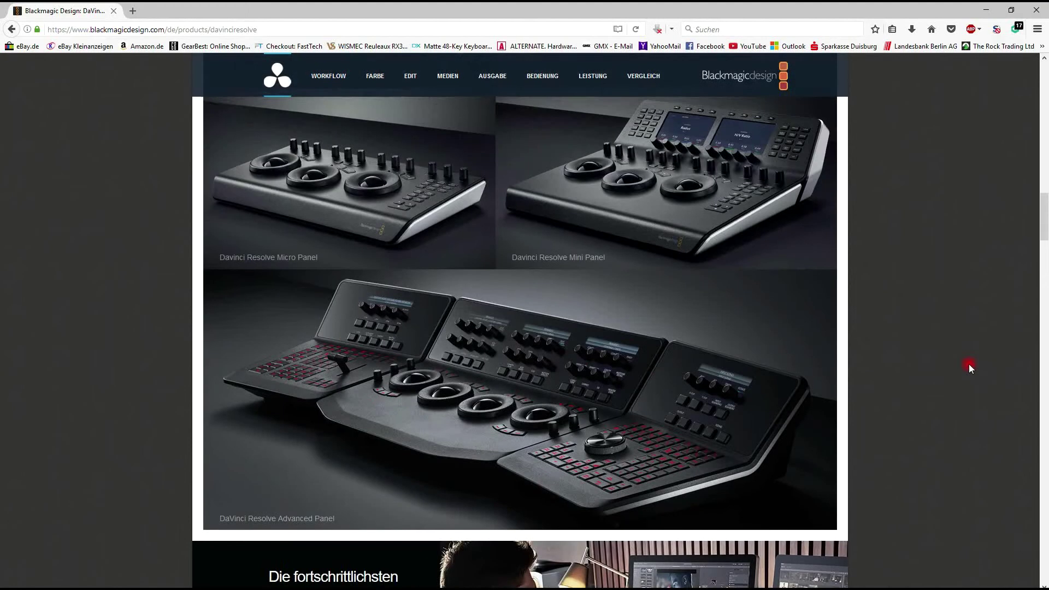
pyautogui.scroll(-2, 968, 364)
pyautogui.scroll(-3, 968, 364)
pyautogui.scroll(-2, 969, 364)
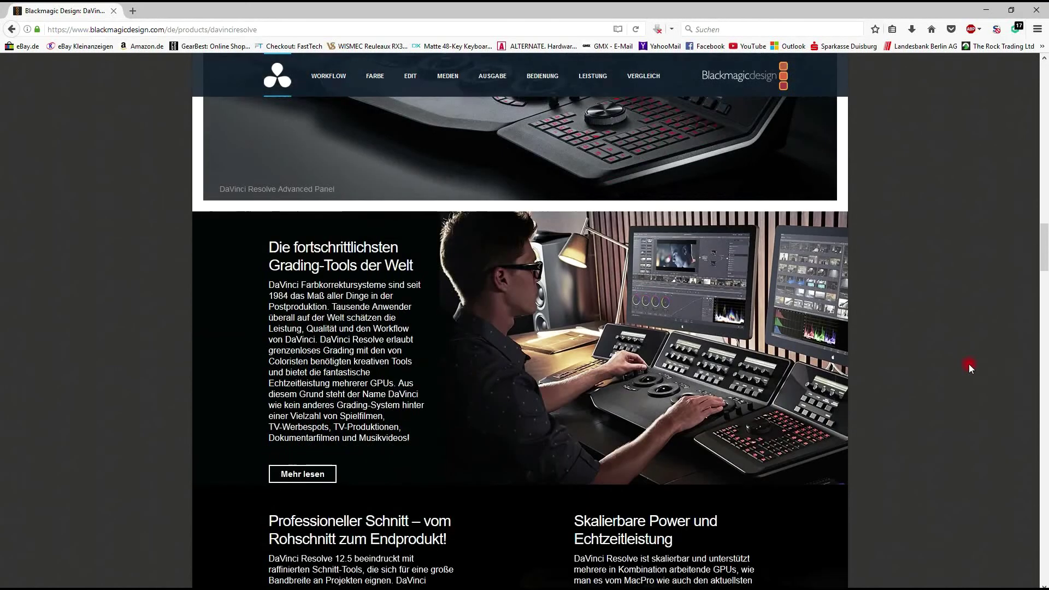
pyautogui.scroll(-3, 968, 363)
pyautogui.scroll(-4, 969, 363)
pyautogui.scroll(-3, 970, 371)
pyautogui.scroll(-8, 969, 377)
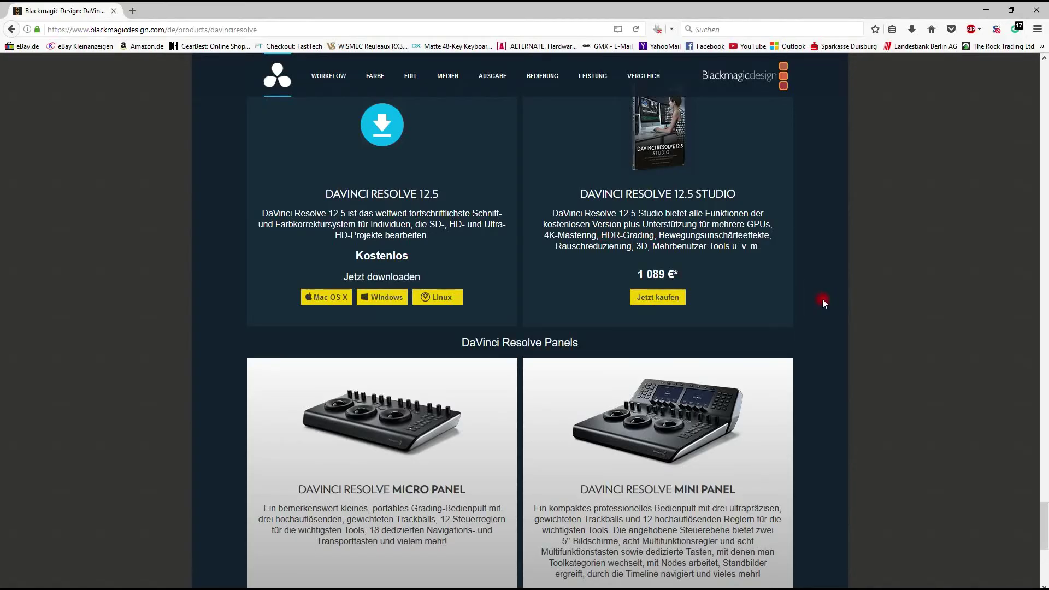
pyautogui.scroll(3, 823, 298)
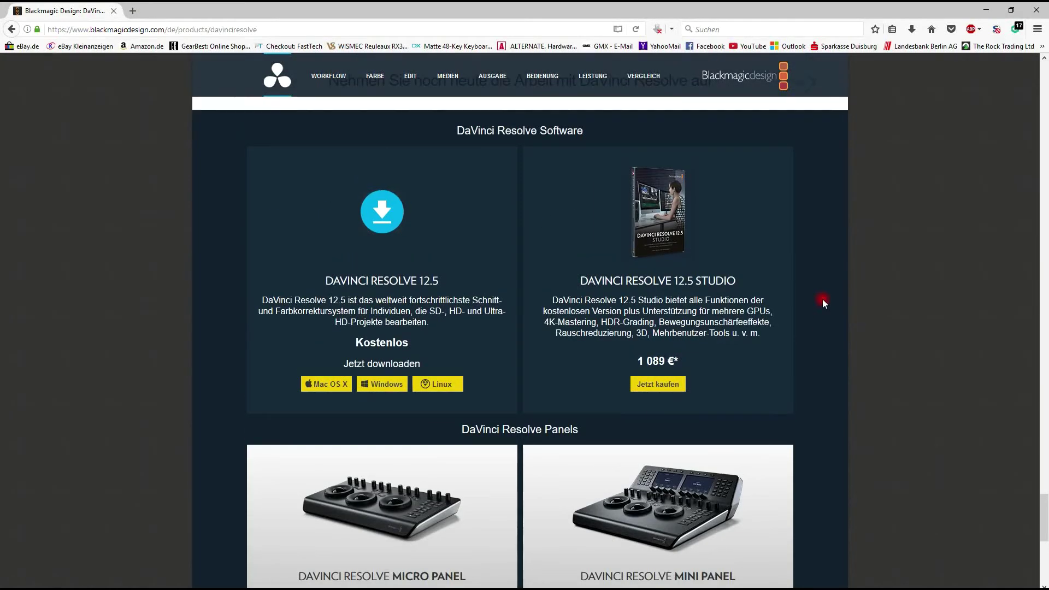